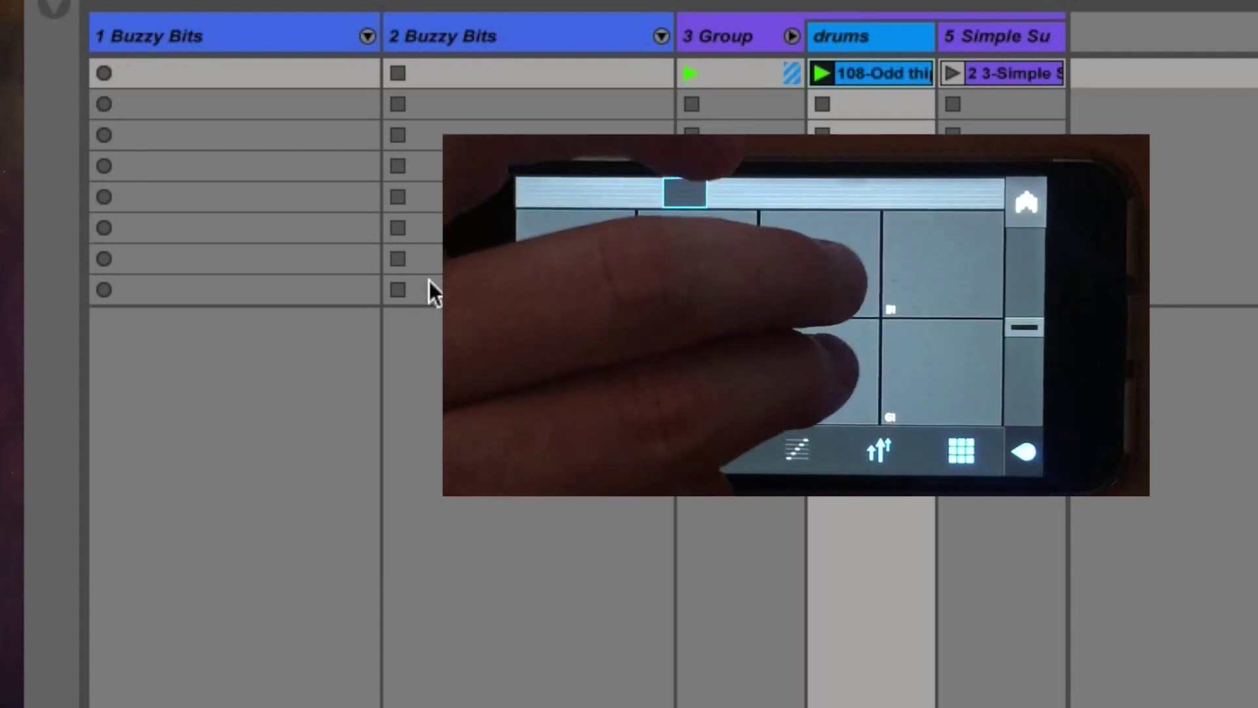
Step: Lower the cutoff frequency of the drums track's Auto Filter and select the first Buzzy Bits track
{"action": "left_click", "coordinate": [308, 29]}
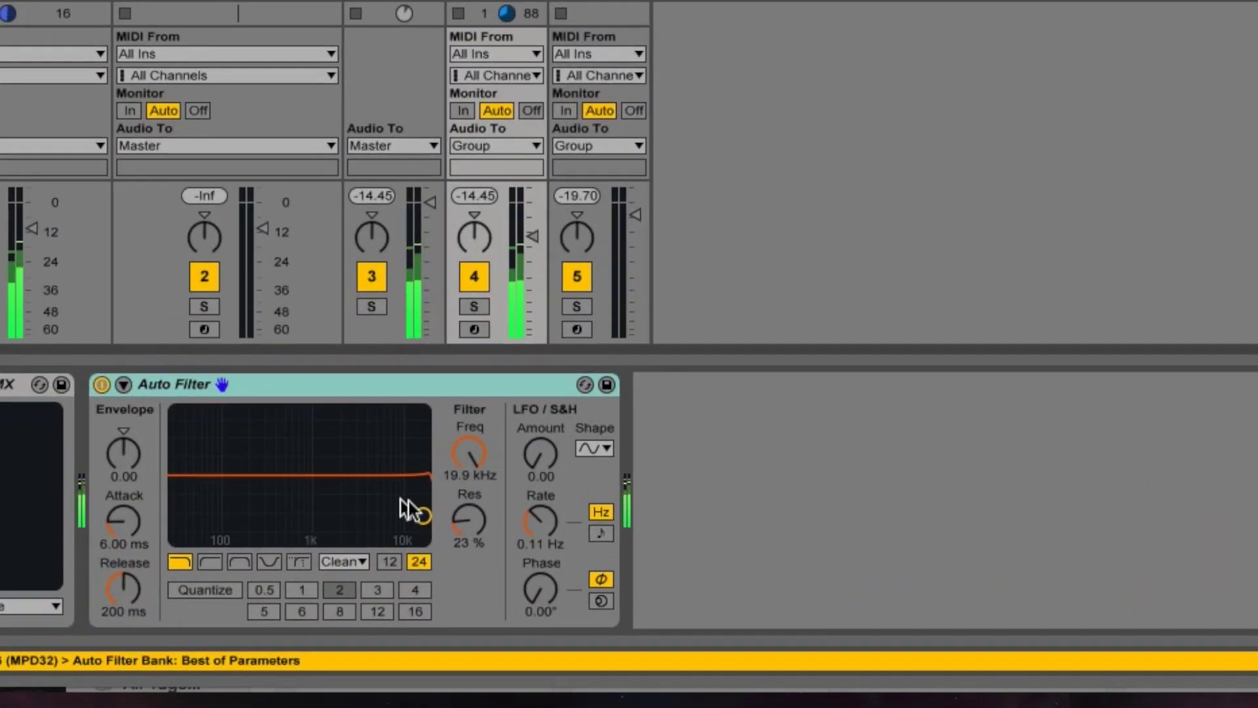
{"action": "left_click_drag", "start_coordinate": [393, 561], "coordinate": [337, 561]}
{"action": "left_click", "coordinate": [365, 150]}
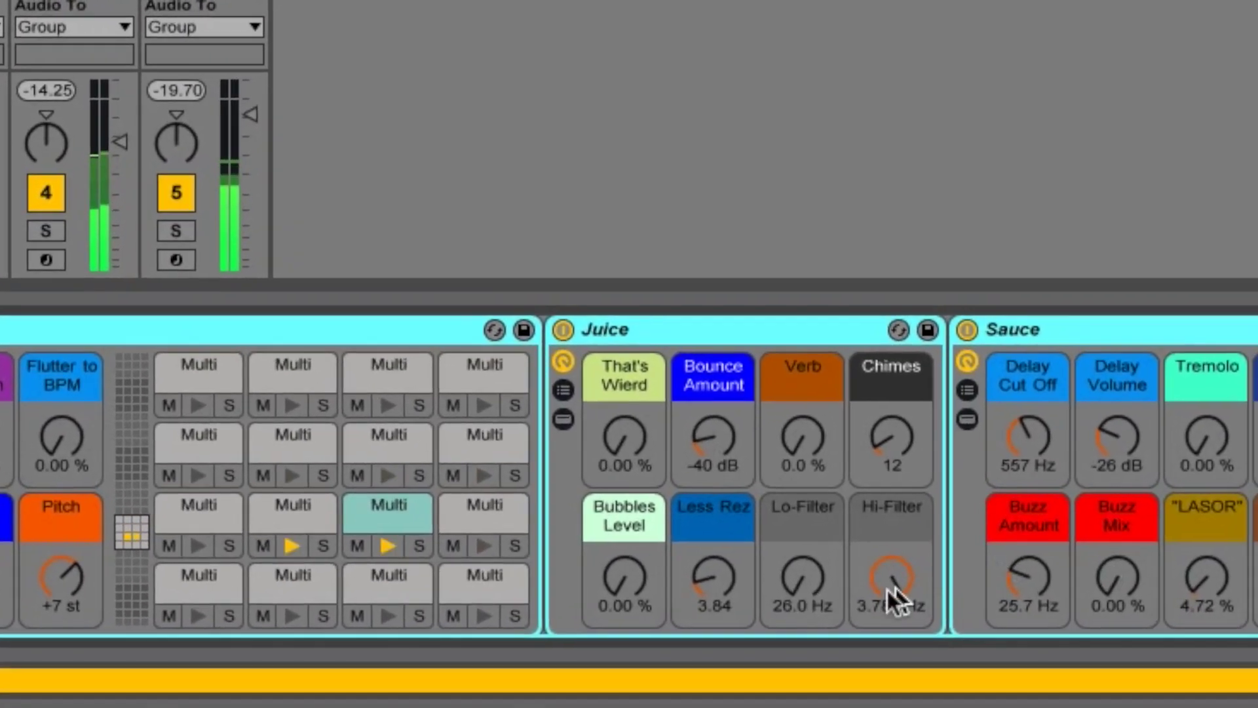
Step: Lower the Juice rack's Hi-Filter to 648 Hz and set Fuzz and "LASOR" in the Sauce rack to zero
{"action": "left_click_drag", "start_coordinate": [895, 561], "coordinate": [894, 595]}
{"action": "left_click_drag", "start_coordinate": [649, 580], "coordinate": [655, 589]}
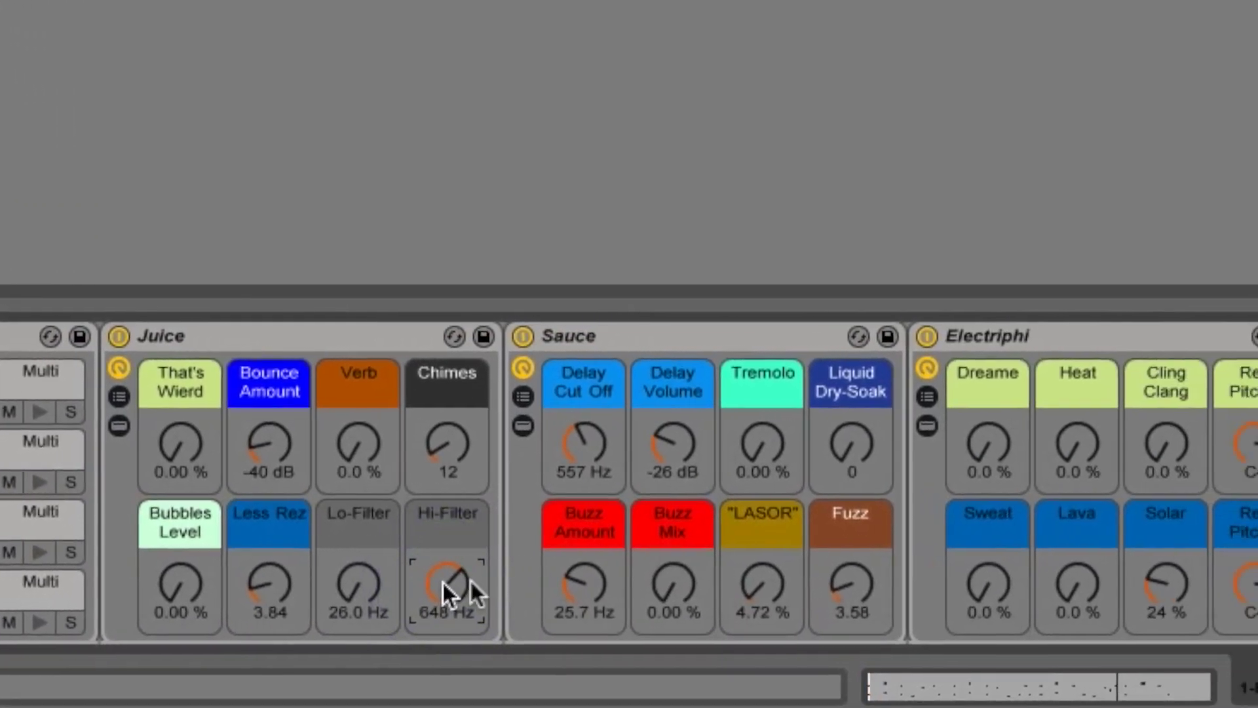
{"action": "left_click_drag", "start_coordinate": [1052, 580], "coordinate": [1053, 596]}
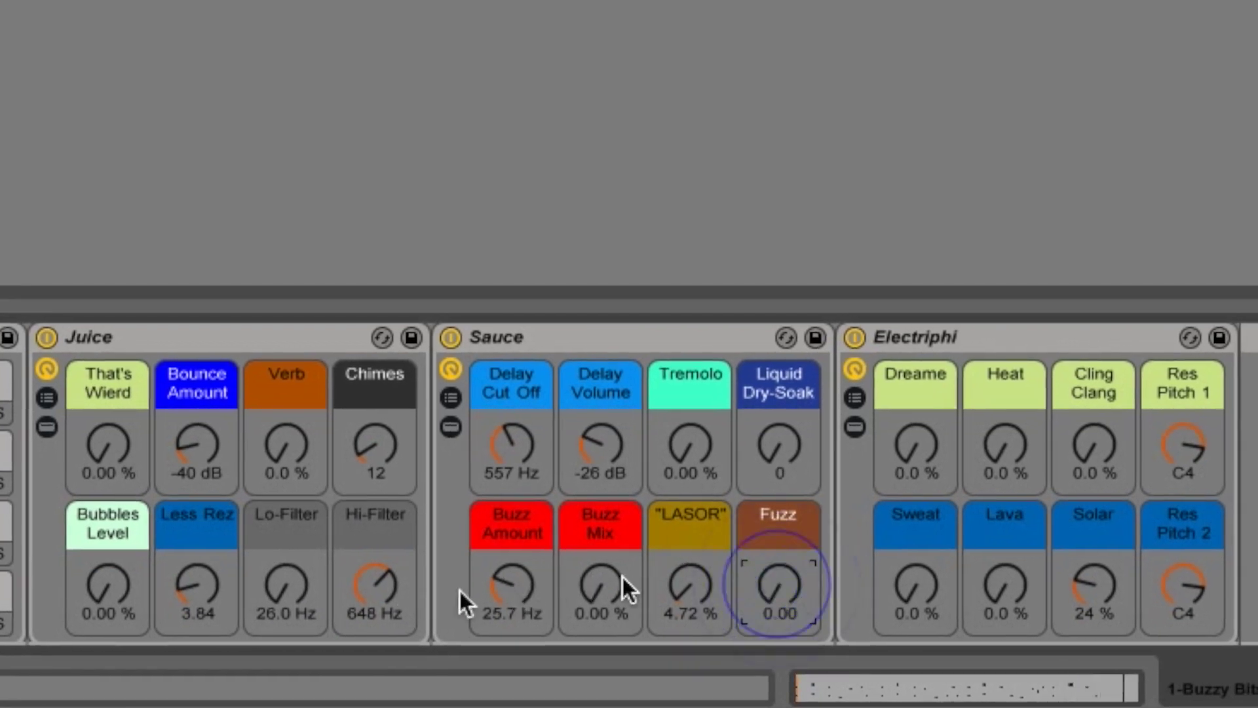
{"action": "left_click_drag", "start_coordinate": [685, 578], "coordinate": [686, 596]}
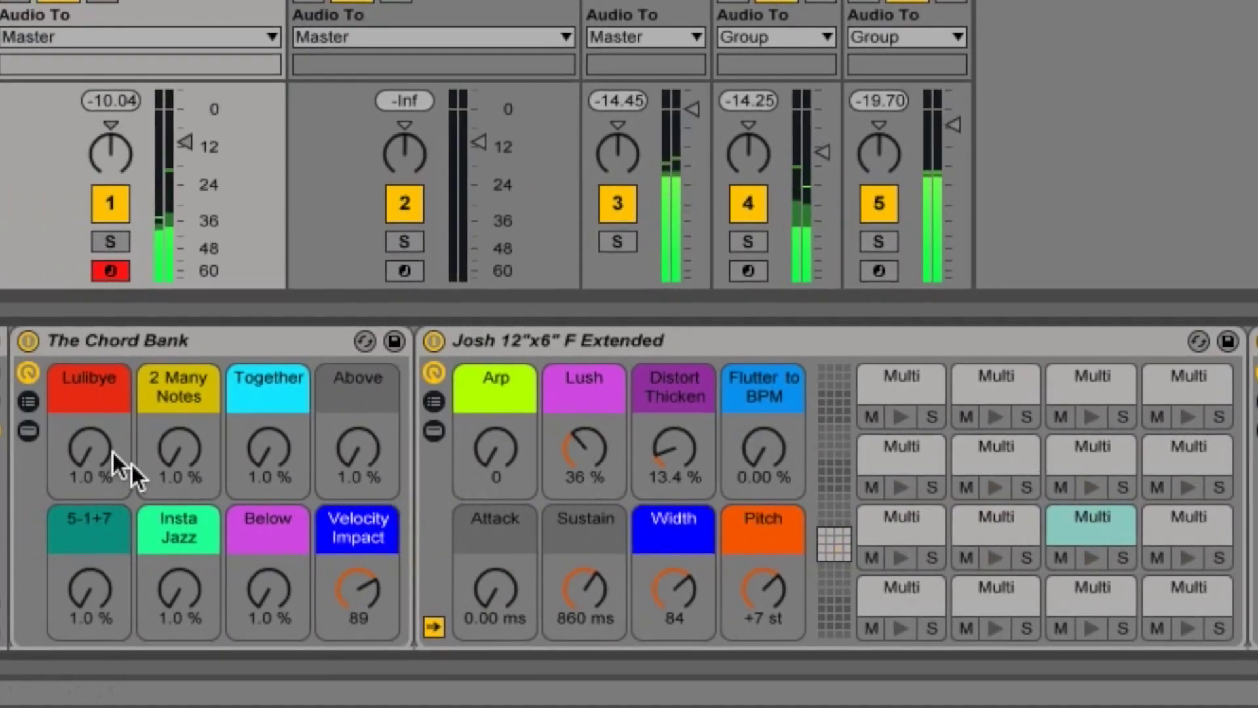
Step: Try out the chord macros in The Chord Bank, returning them to 1.0 %
{"action": "left_click_drag", "start_coordinate": [0, 446], "coordinate": [0, 391]}
{"action": "left_click_drag", "start_coordinate": [80, 453], "coordinate": [80, 488]}
{"action": "left_click_drag", "start_coordinate": [244, 466], "coordinate": [244, 428]}
{"action": "left_click_drag", "start_coordinate": [39, 462], "coordinate": [39, 478]}
{"action": "left_click_drag", "start_coordinate": [222, 465], "coordinate": [208, 459]}
Step: Set the Sauce rack's Buzz Amount to 0.00 Hz and Liquid Dry-Soak to 28, and the Juice rack's Less Rez to 1.00
{"action": "left_click_drag", "start_coordinate": [871, 603], "coordinate": [871, 616]}
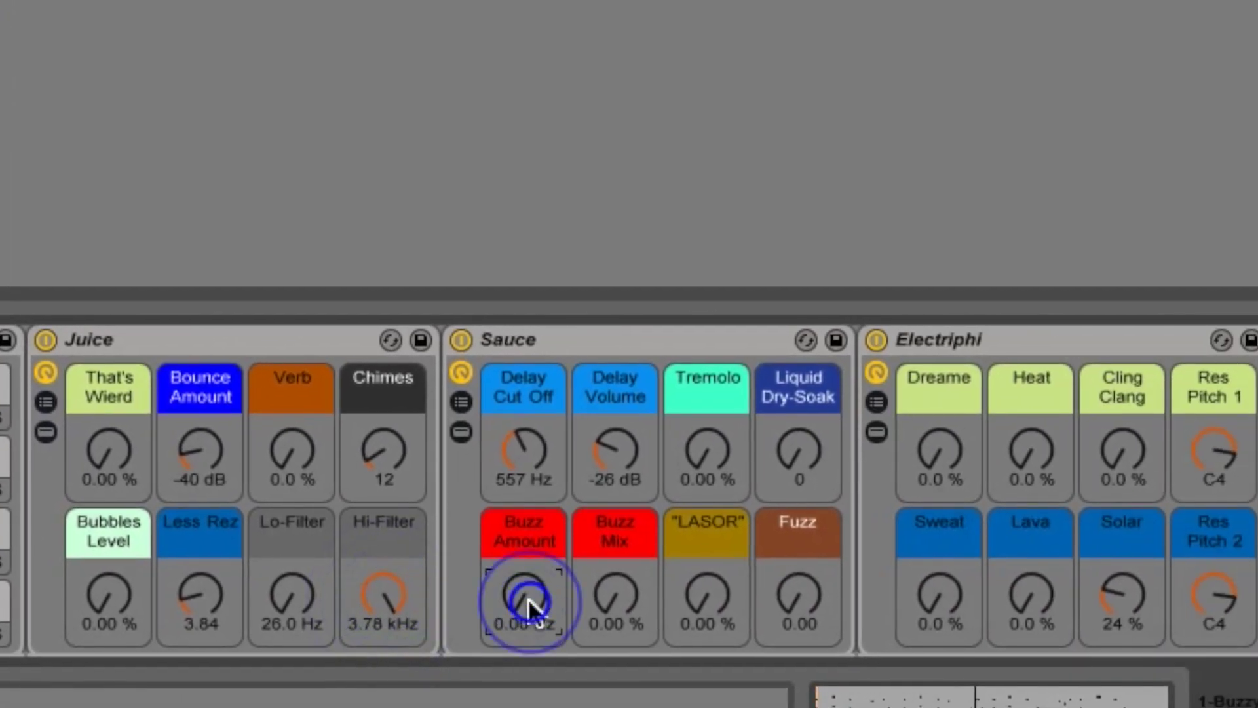
{"action": "left_click_drag", "start_coordinate": [202, 594], "coordinate": [202, 616]}
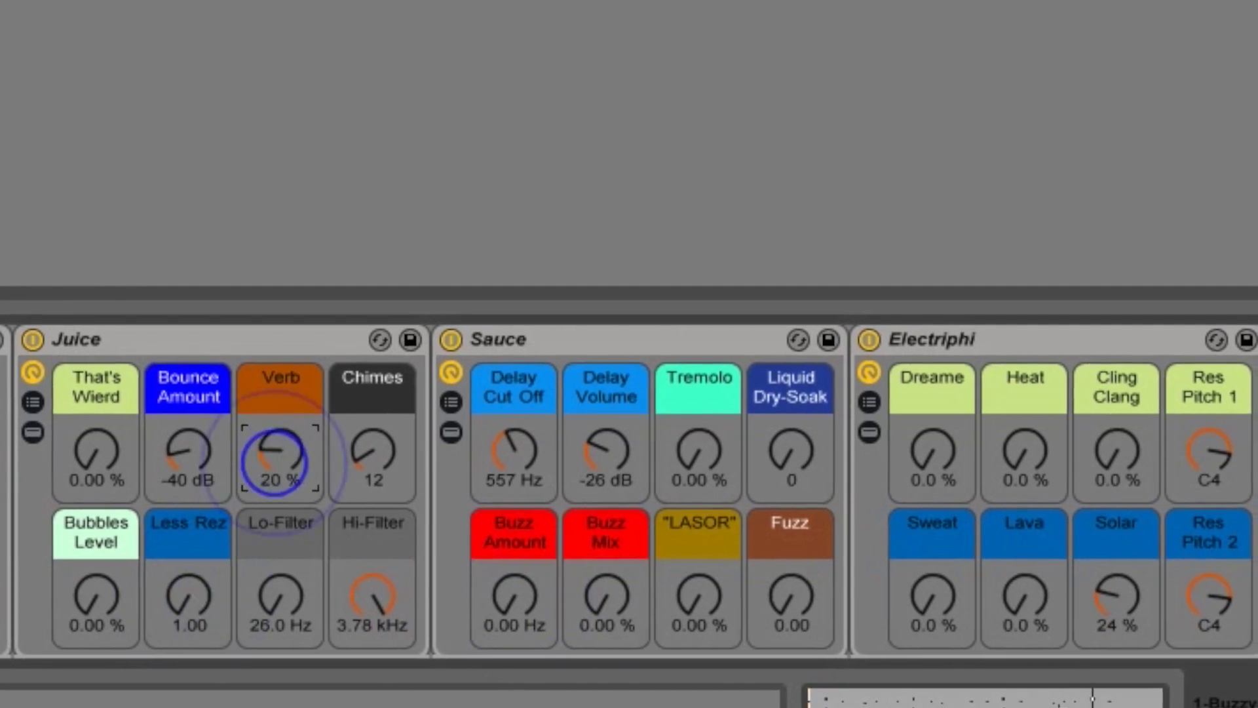
{"action": "left_click", "coordinate": [787, 453]}
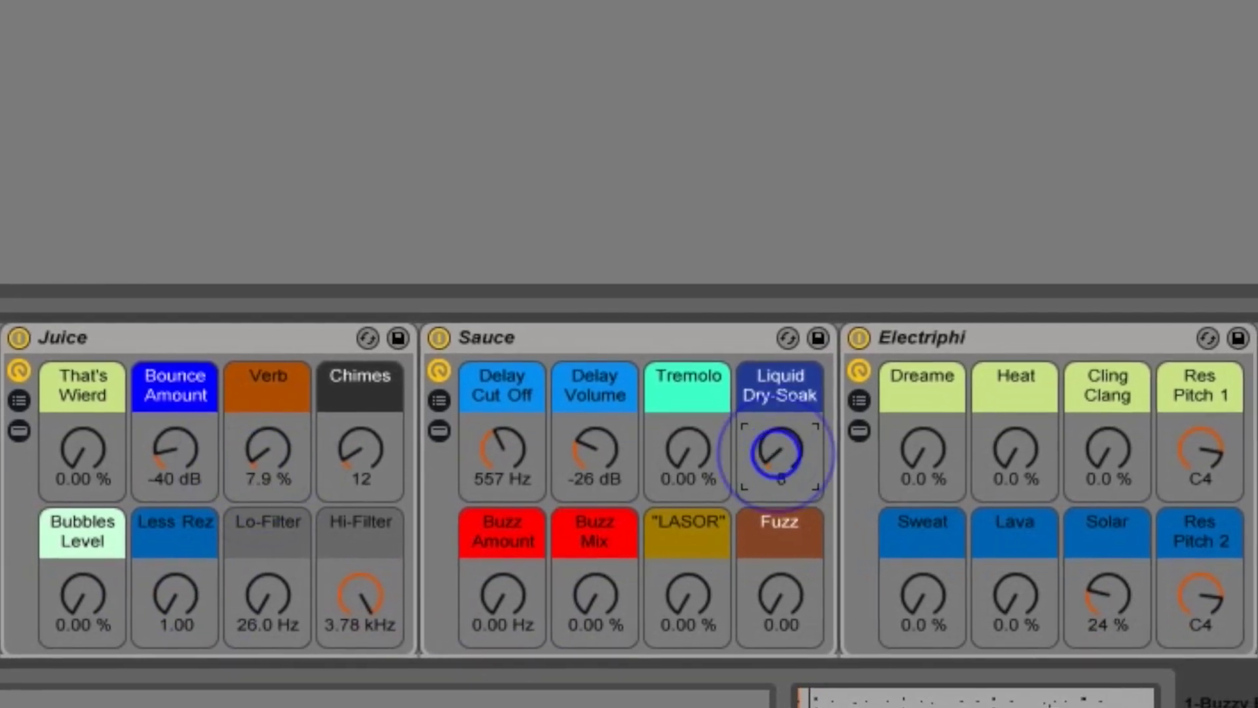
{"action": "left_click_drag", "start_coordinate": [764, 452], "coordinate": [764, 447]}
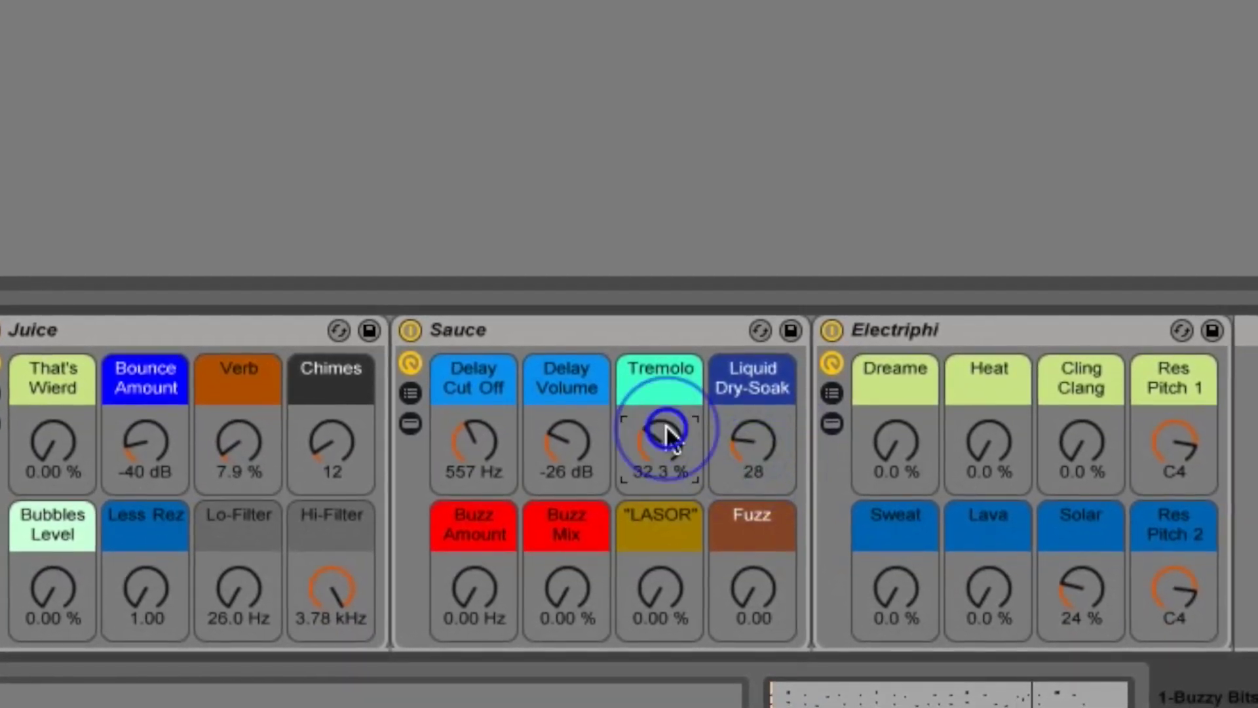
Step: Try Tremolo at 32.3 % and higher, set Flutter to BPM to 100 % and lower Verb to 0.0 %
{"action": "left_click_drag", "start_coordinate": [667, 428], "coordinate": [667, 415]}
{"action": "left_click_drag", "start_coordinate": [79, 444], "coordinate": [79, 313]}
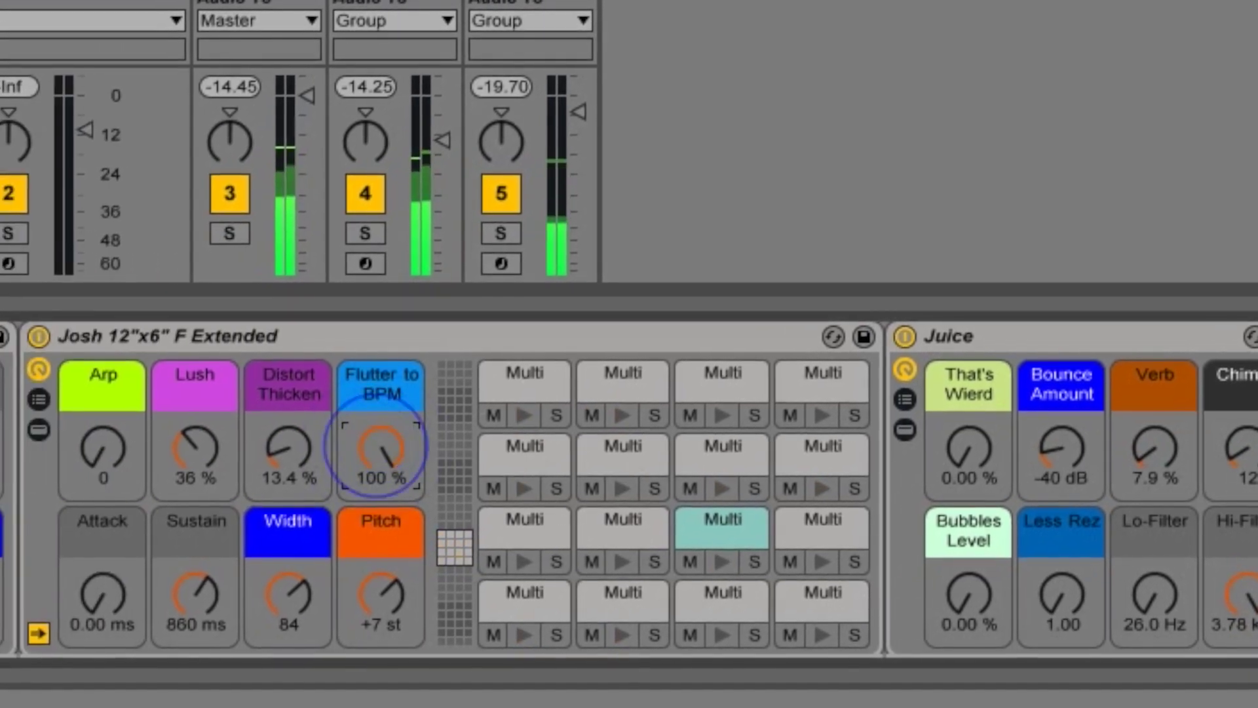
{"action": "left_click_drag", "start_coordinate": [1147, 432], "coordinate": [1147, 452]}
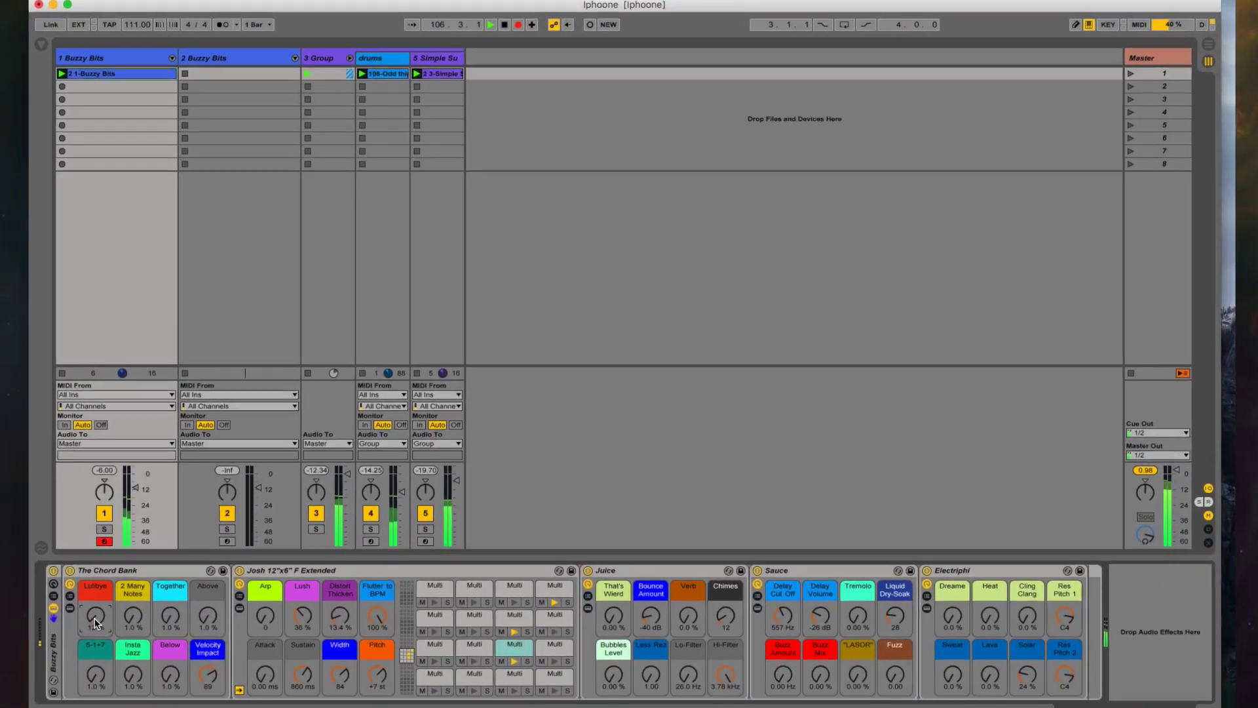
Step: Arm the second Buzzy Bits track, set its Fuzz to 0.00 and lower its Hi-Filter to 473 Hz
{"action": "left_click", "coordinate": [229, 539]}
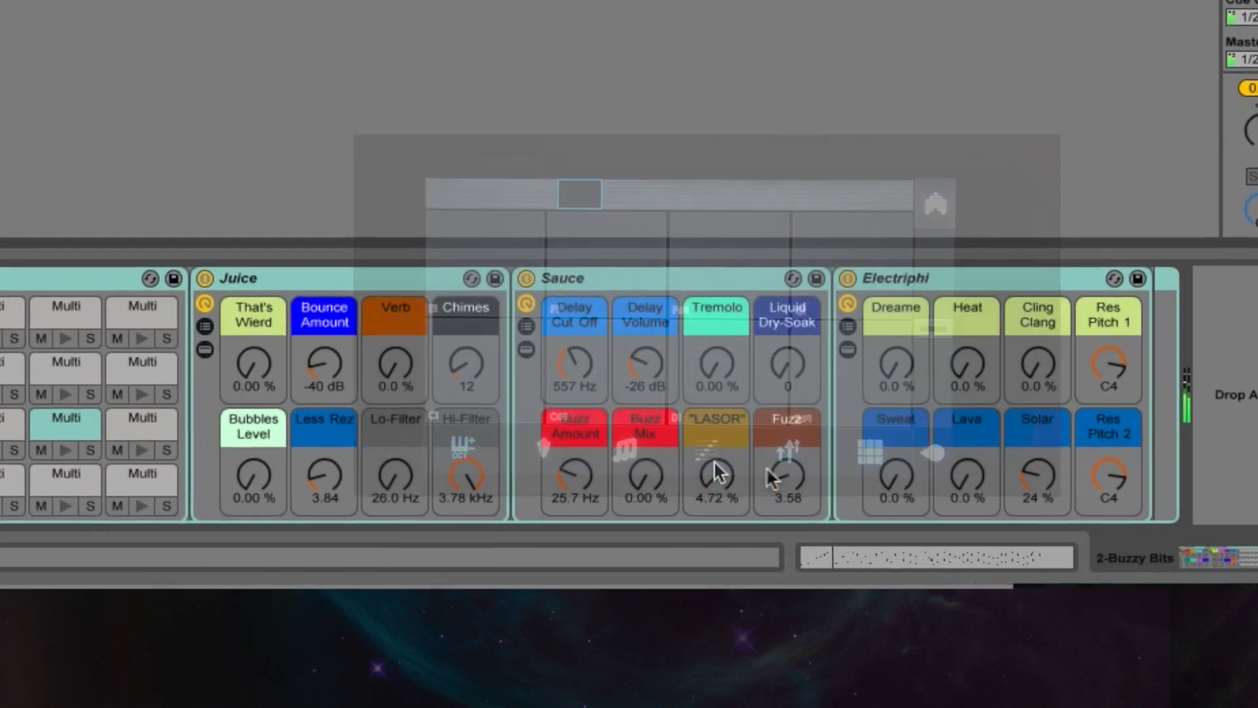
{"action": "left_click_drag", "start_coordinate": [788, 476], "coordinate": [787, 498]}
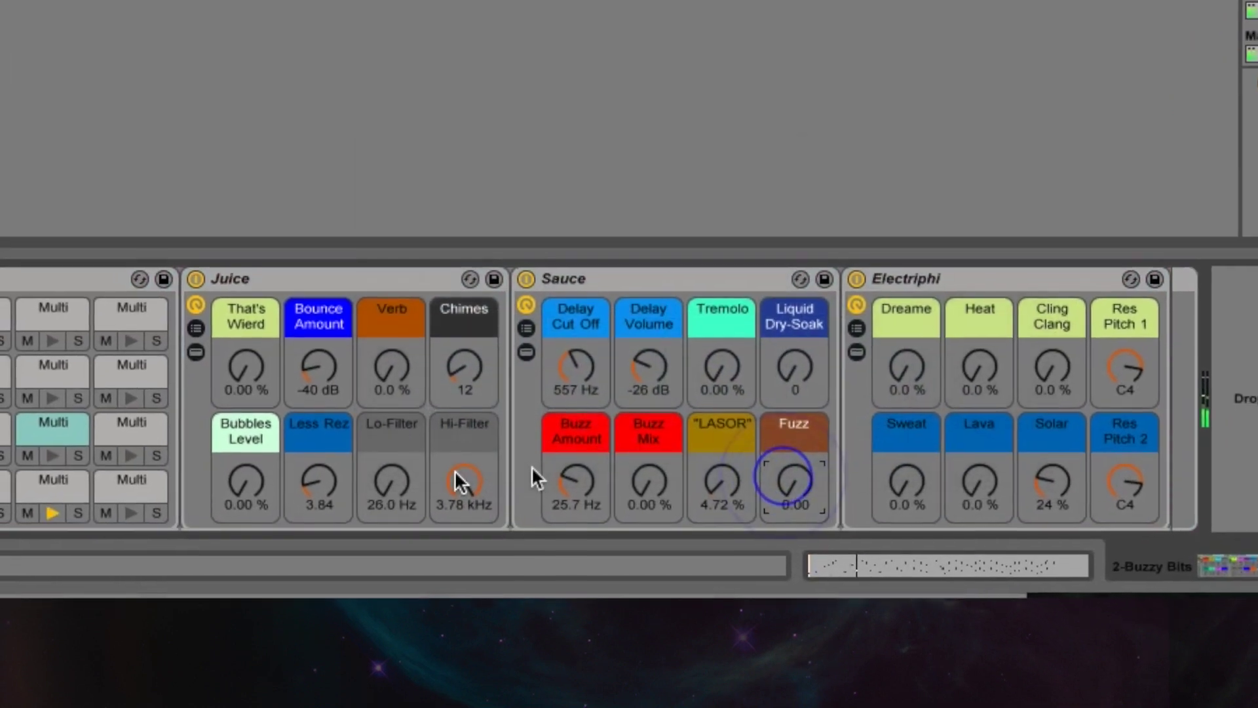
{"action": "left_click", "coordinate": [462, 476]}
{"action": "left_click_drag", "start_coordinate": [463, 463], "coordinate": [463, 492]}
Step: In the second track's Juice rack, set Less Rez to 1.00, Verb to 20 % and Chimes to 83
{"action": "left_click_drag", "start_coordinate": [348, 428], "coordinate": [349, 454]}
{"action": "left_click_drag", "start_coordinate": [414, 319], "coordinate": [414, 288]}
{"action": "left_click", "coordinate": [491, 314]}
{"action": "left_click_drag", "start_coordinate": [504, 288], "coordinate": [510, 269]}
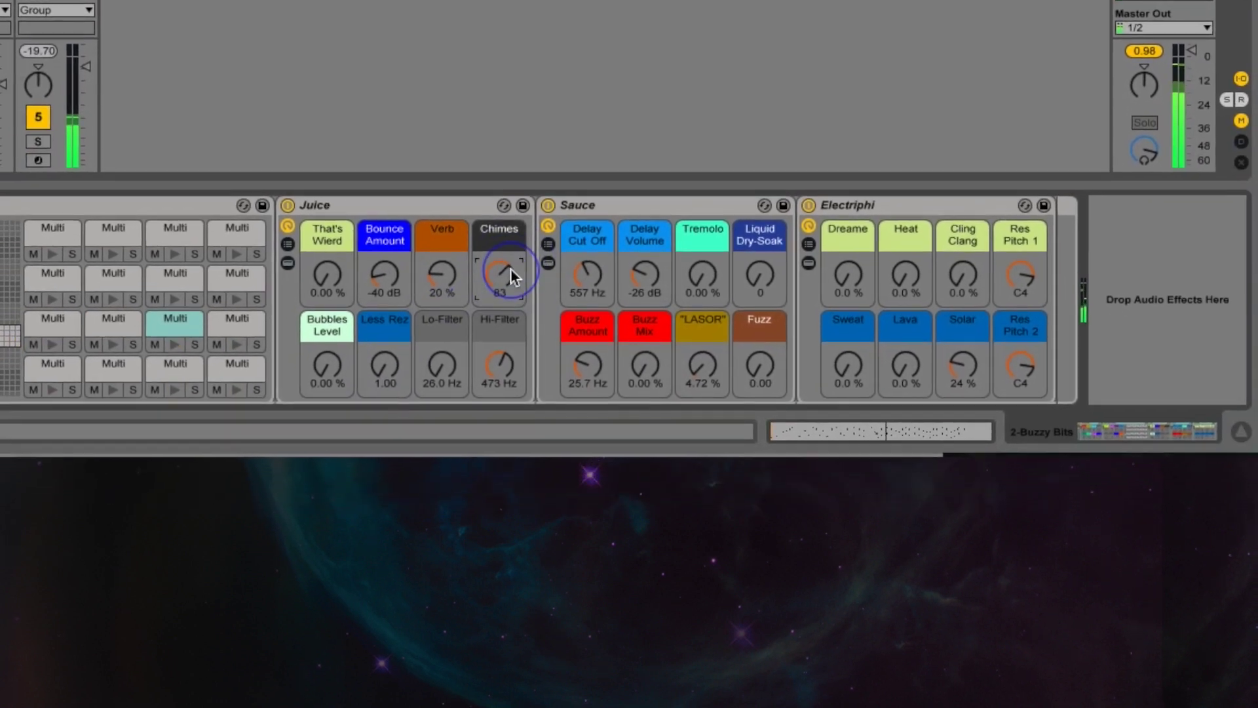
Step: Return the second track's Hi-Filter to 3.78 kHz and raise its Flutter to BPM
{"action": "left_click_drag", "start_coordinate": [496, 345], "coordinate": [496, 299]}
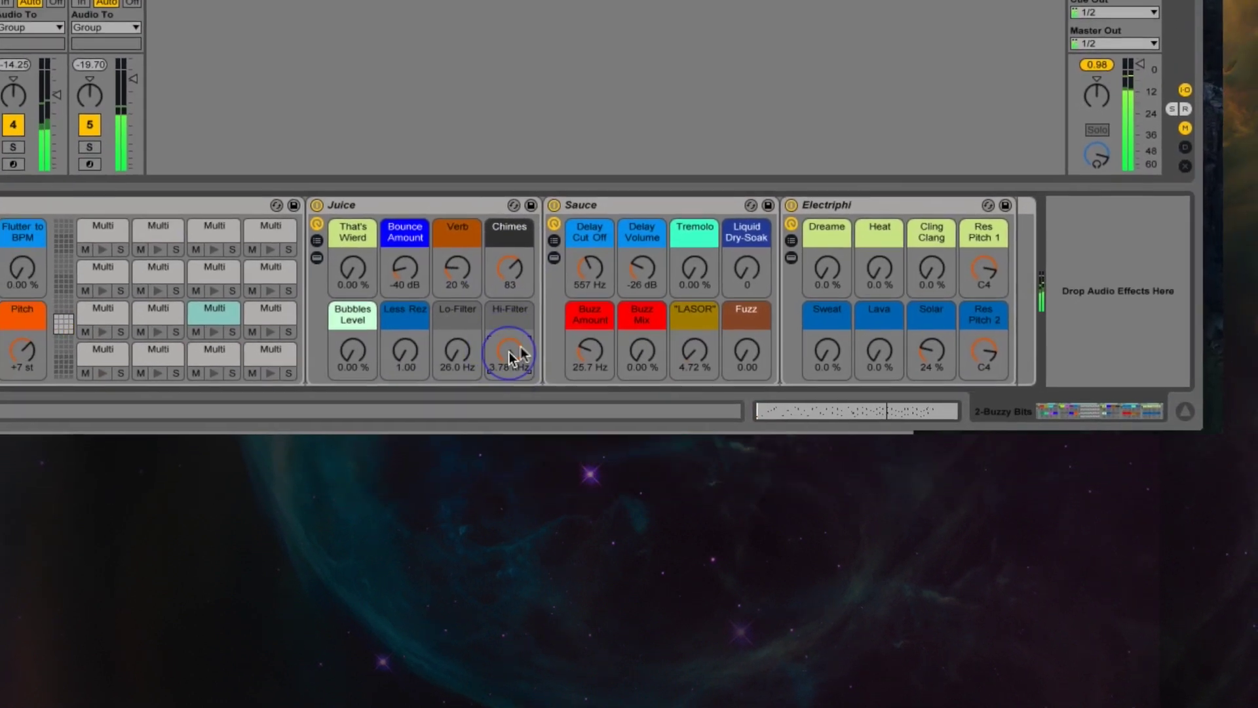
{"action": "left_click_drag", "start_coordinate": [76, 317], "coordinate": [76, 255]}
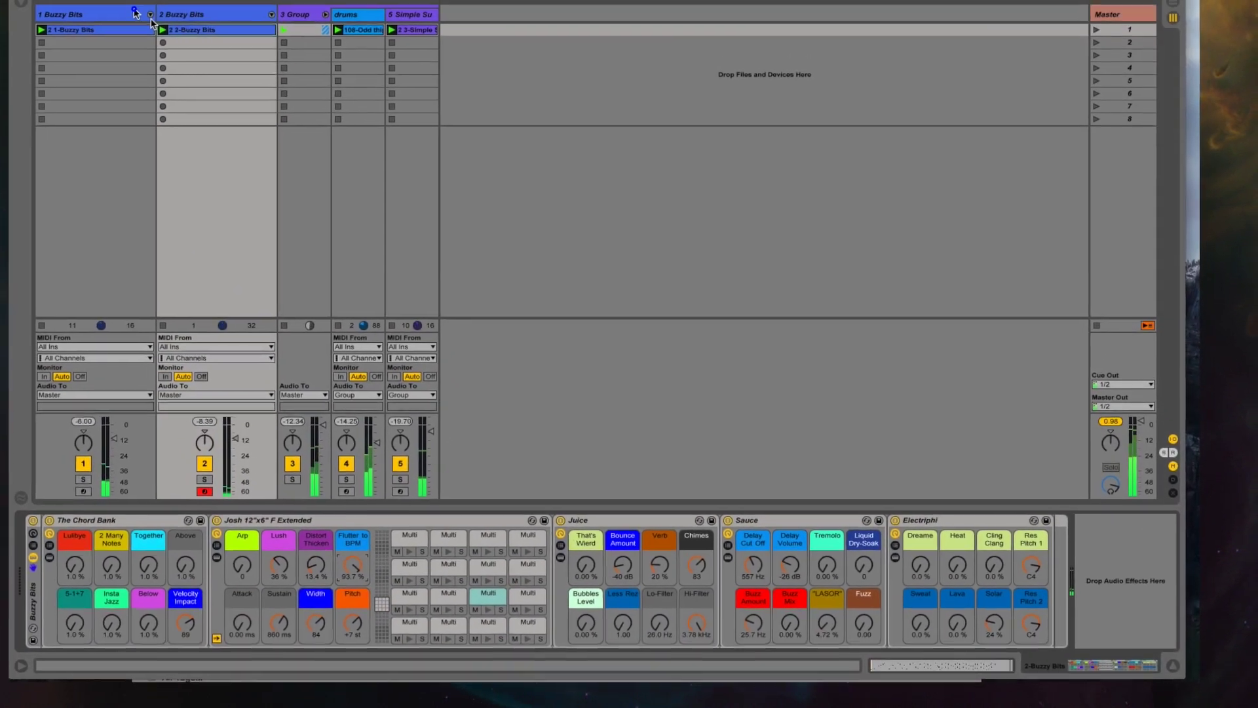
Step: Select the first Buzzy Bits track, lower Flutter to BPM to 70.9 % and return Lulibye to 1.0 %
{"action": "double_click", "coordinate": [135, 12]}
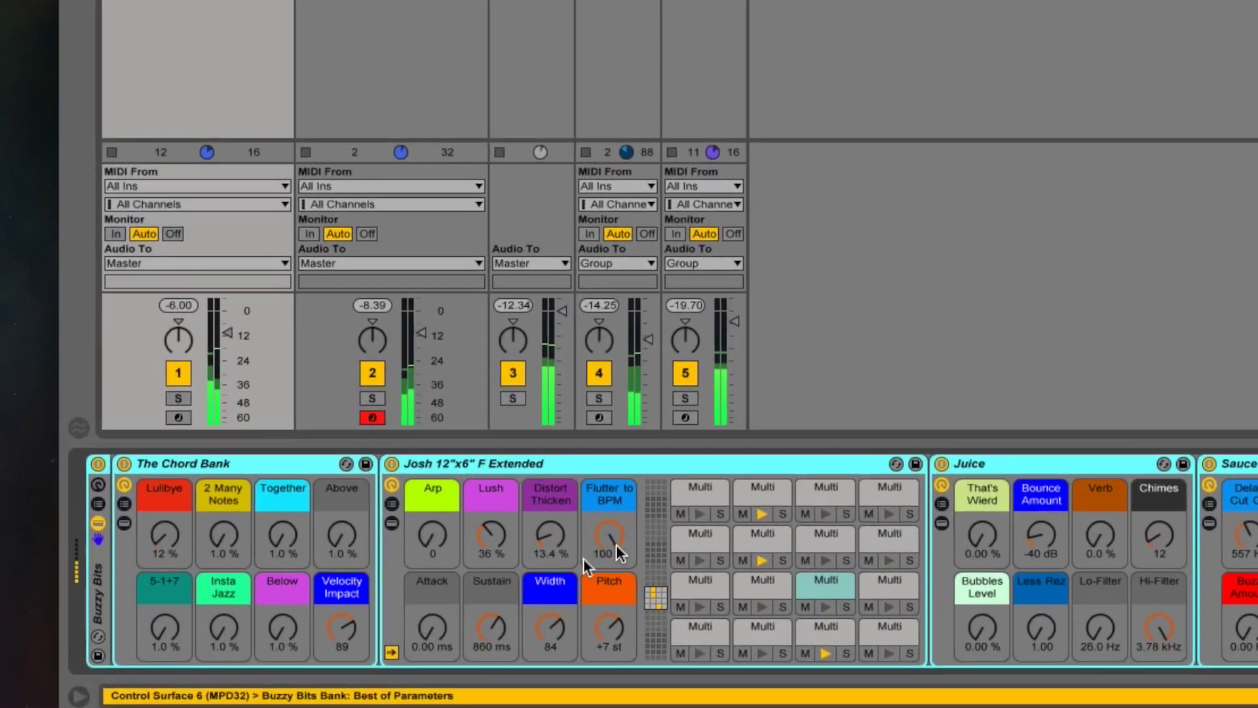
{"action": "left_click_drag", "start_coordinate": [393, 616], "coordinate": [392, 646]}
{"action": "left_click", "coordinate": [260, 551]}
{"action": "left_click_drag", "start_coordinate": [143, 552], "coordinate": [145, 569]}
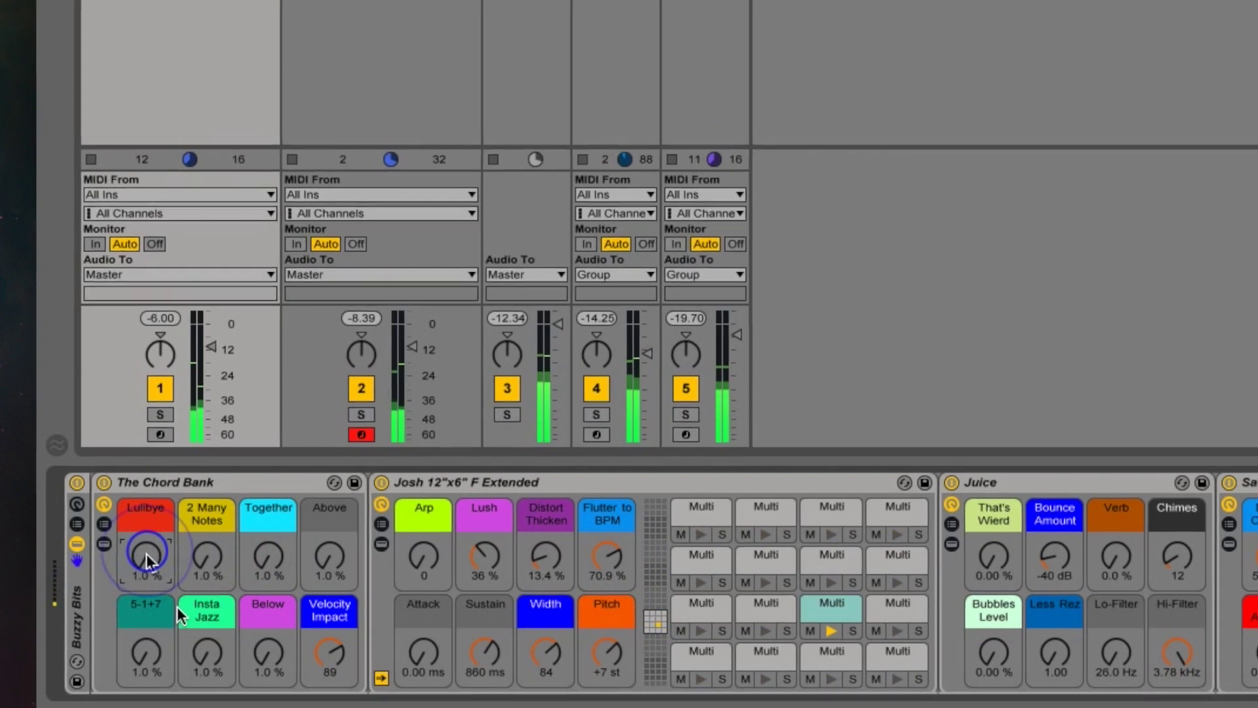
{"action": "left_click", "coordinate": [281, 659]}
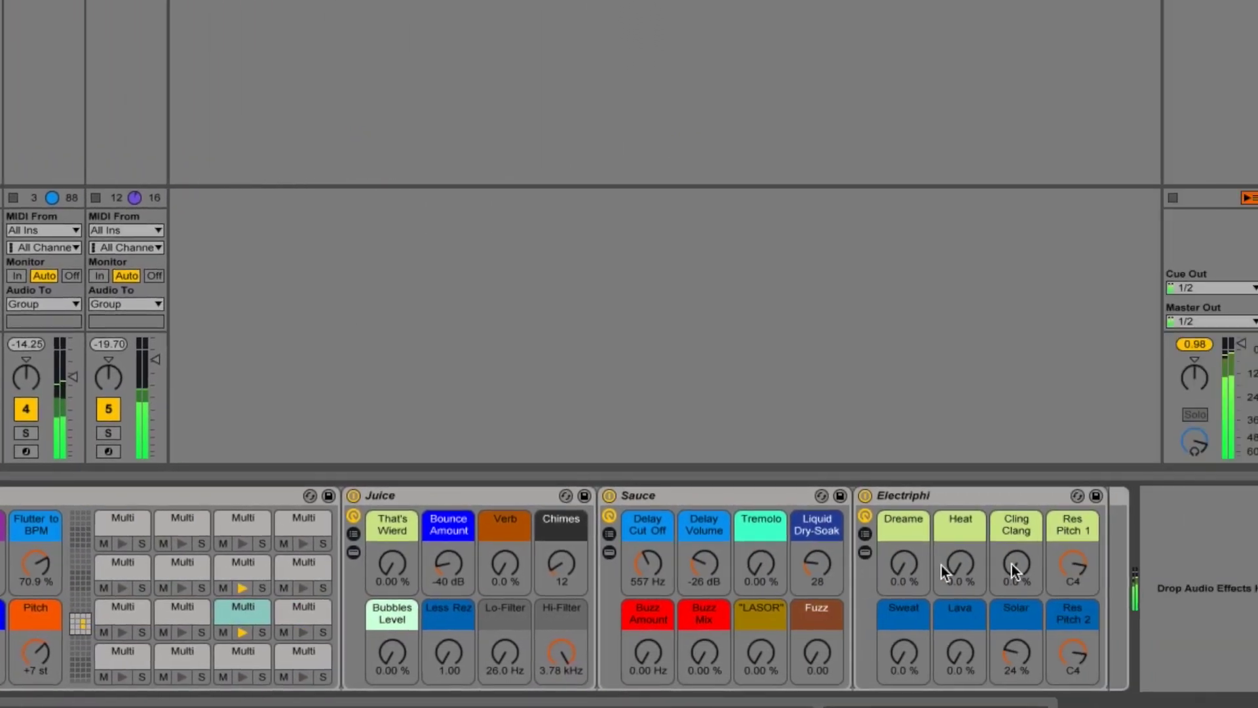
Step: Try the Electriphi rack's macros with Cling Clang at 40 %, then raise Heat and set Dreame to 26 %
{"action": "left_click", "coordinate": [1014, 569]}
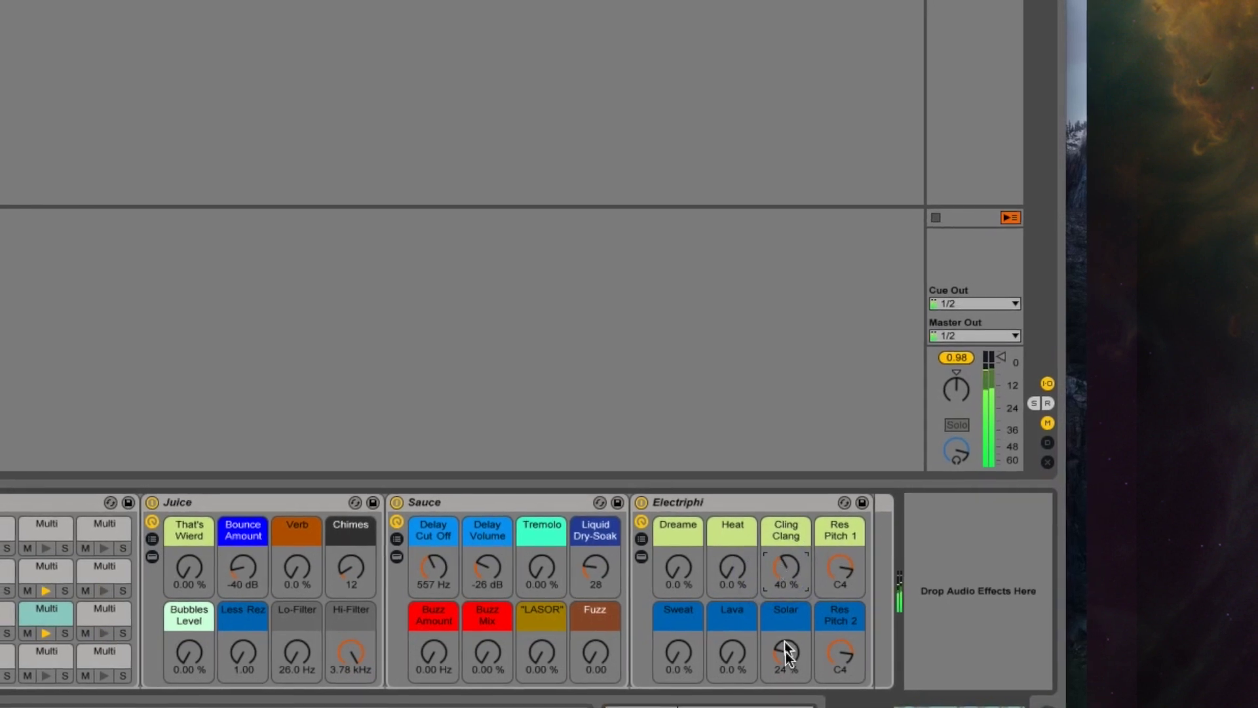
{"action": "left_click_drag", "start_coordinate": [724, 569], "coordinate": [689, 551]}
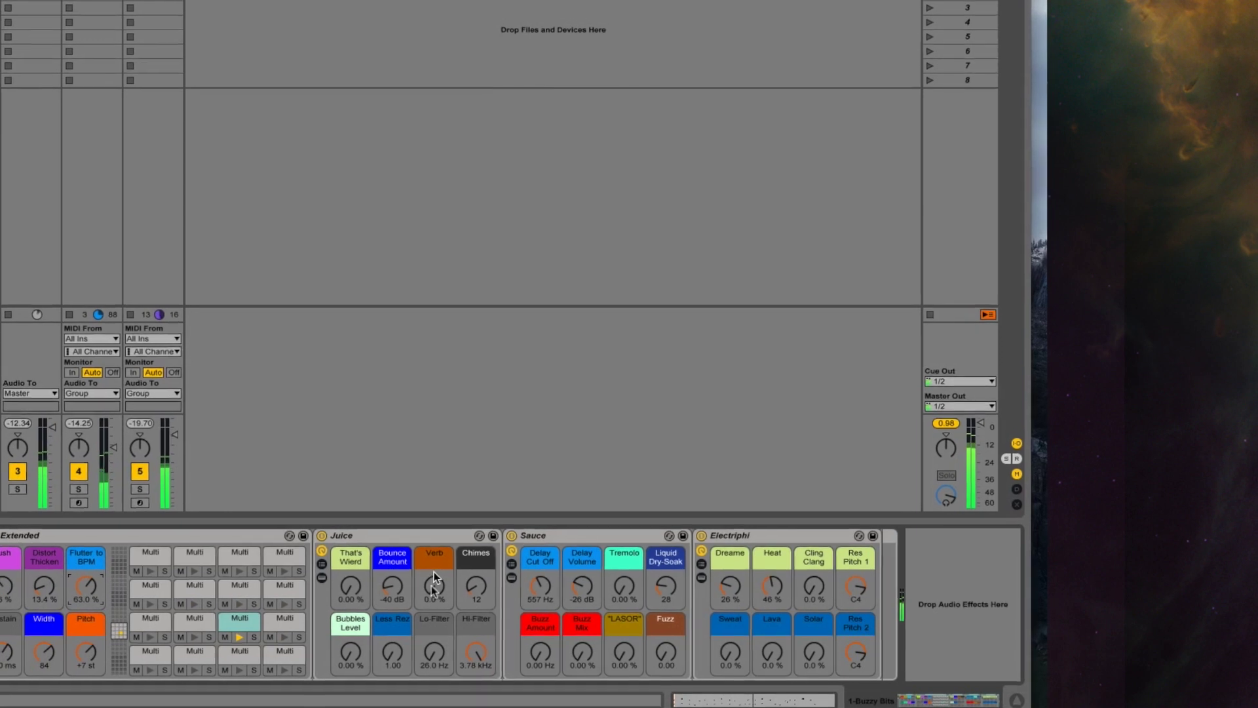
Step: Set the Juice rack's Bounce Amount to -6.3 dB and raise Sweat in the Electriphi rack
{"action": "left_click_drag", "start_coordinate": [403, 587], "coordinate": [403, 590]}
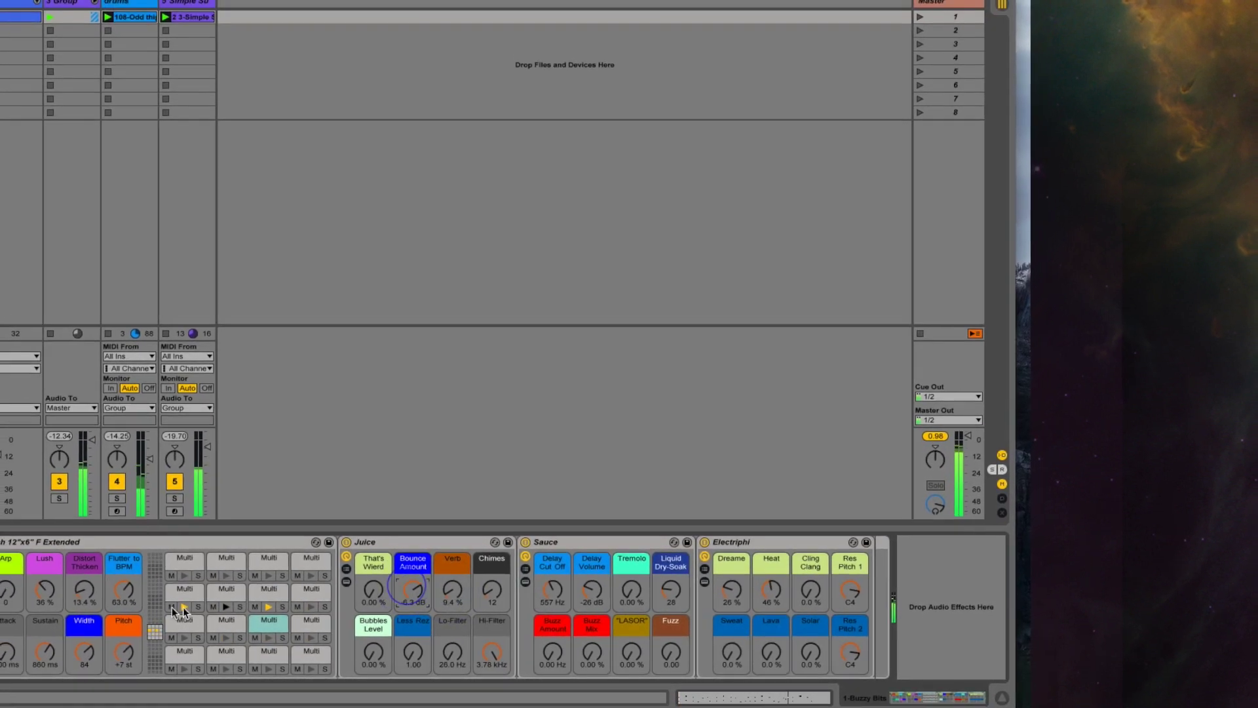
{"action": "left_click_drag", "start_coordinate": [740, 671], "coordinate": [740, 654]}
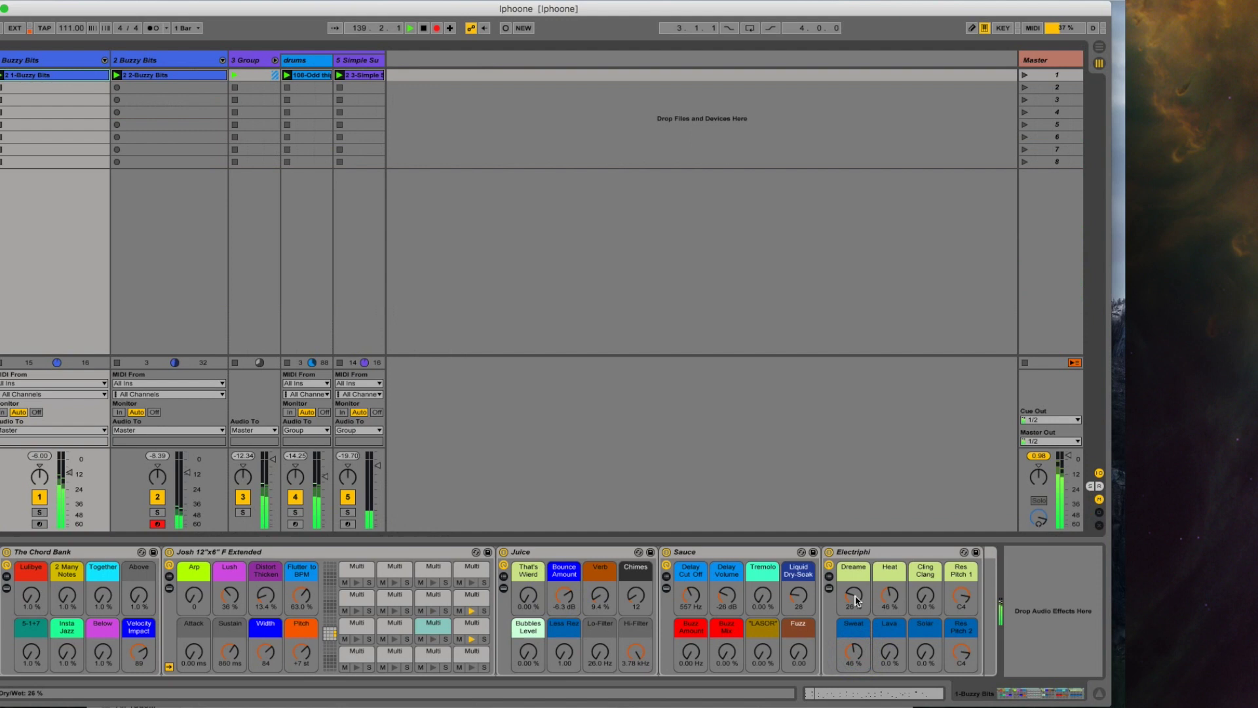
Step: Shorten Sustain to 64.0 ms and set Dreame and Heat in the Electriphi rack to 0.0 %
{"action": "left_click", "coordinate": [723, 592]}
{"action": "left_click_drag", "start_coordinate": [912, 598], "coordinate": [912, 610]}
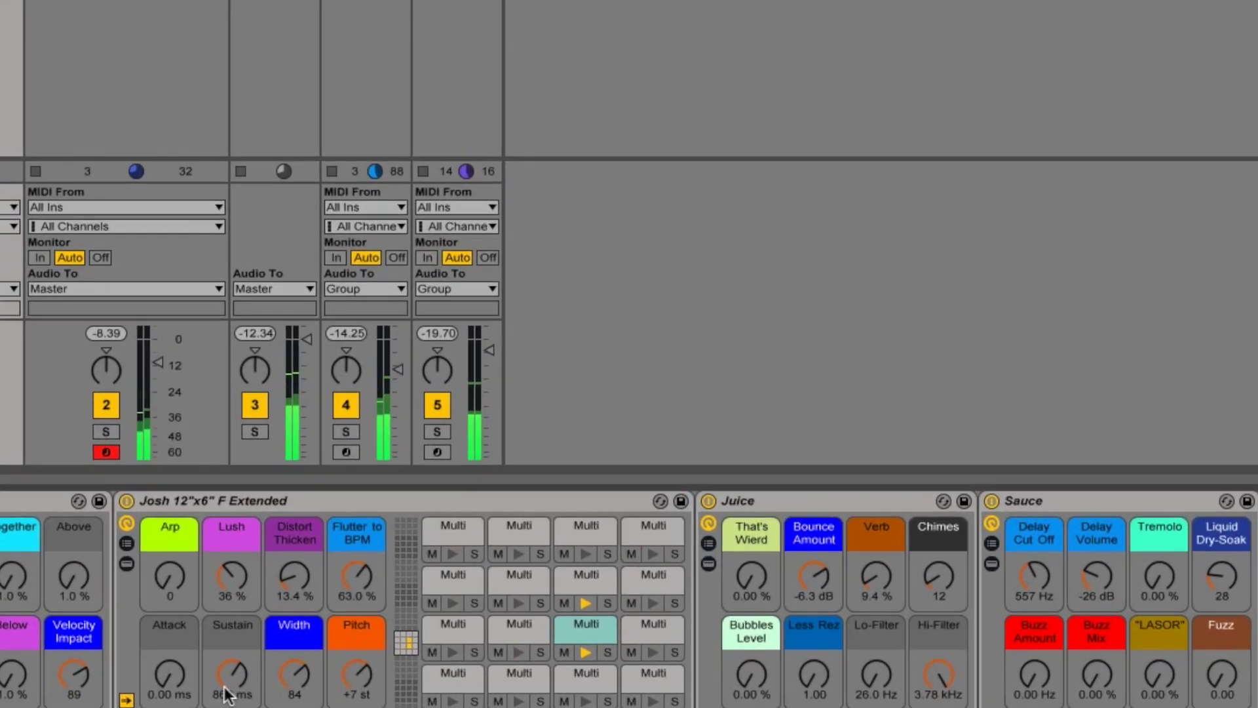
{"action": "left_click_drag", "start_coordinate": [232, 675], "coordinate": [232, 704]}
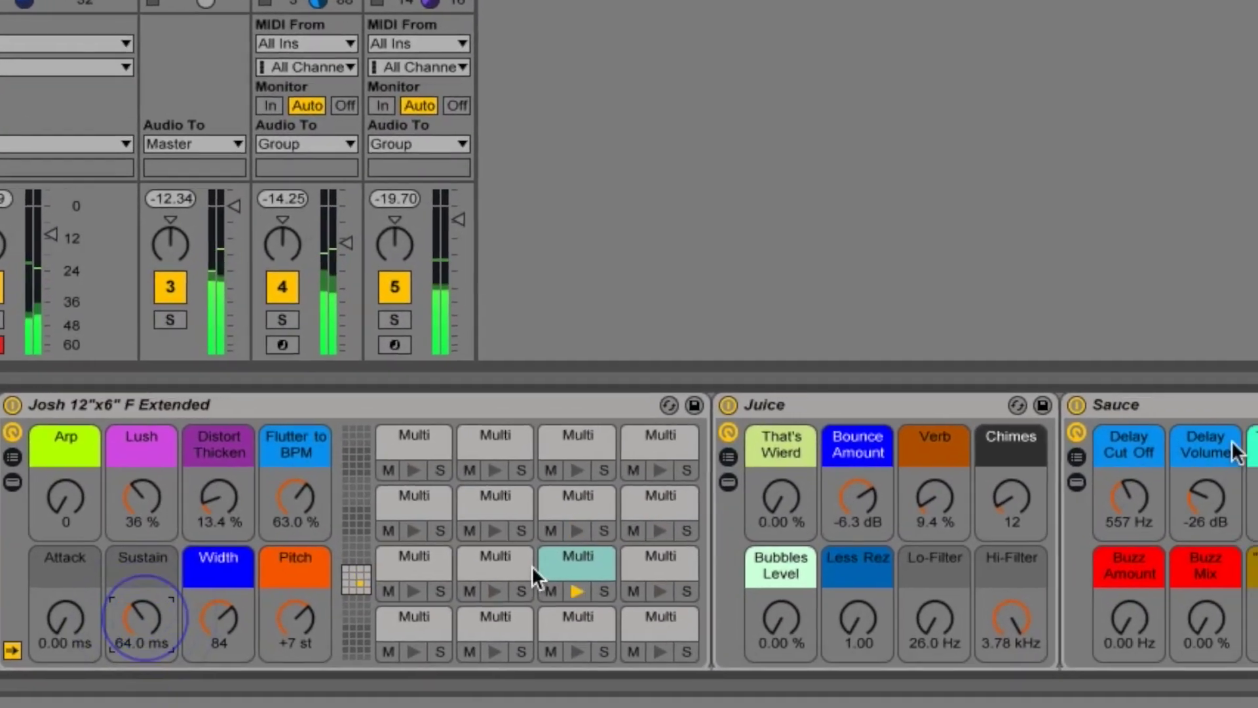
{"action": "left_click_drag", "start_coordinate": [1232, 505], "coordinate": [1232, 544]}
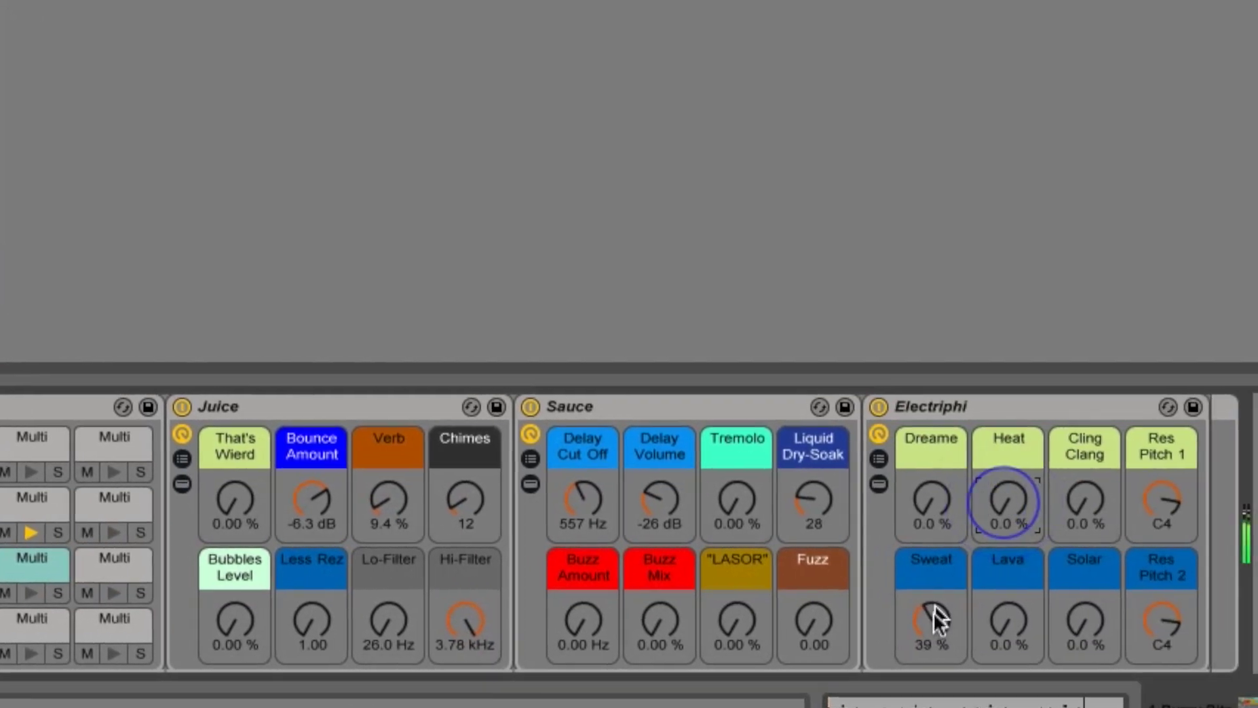
Step: Lower Verb to 0.0 %, set the Sauce rack's Delay Volume to -19 dB and raise Delay Cut Off
{"action": "left_click_drag", "start_coordinate": [388, 501], "coordinate": [356, 487]}
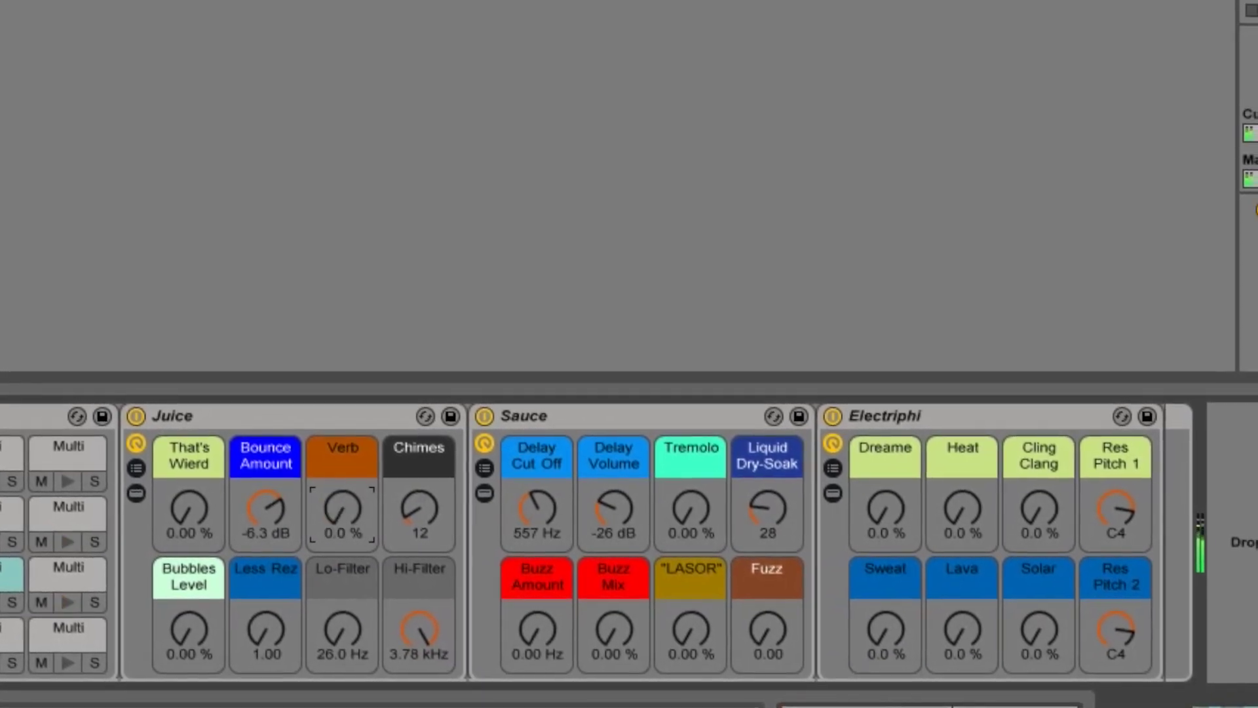
{"action": "left_click_drag", "start_coordinate": [612, 511], "coordinate": [612, 497]}
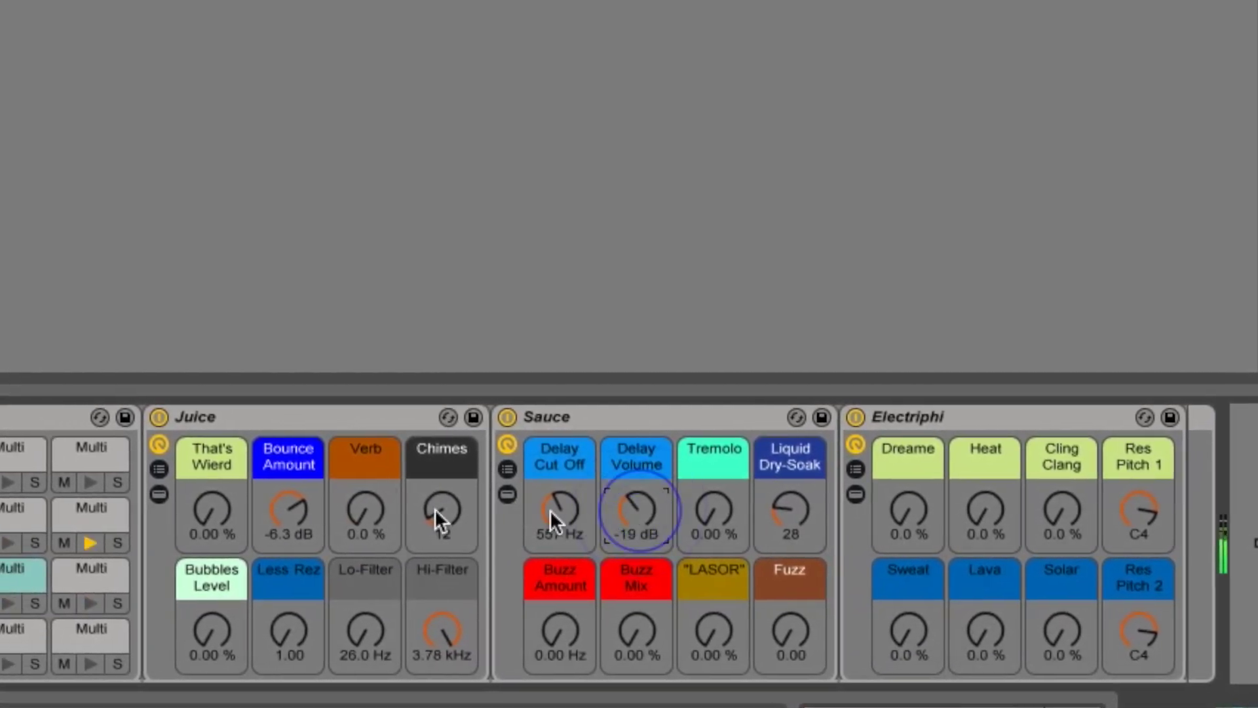
{"action": "left_click_drag", "start_coordinate": [525, 512], "coordinate": [525, 467]}
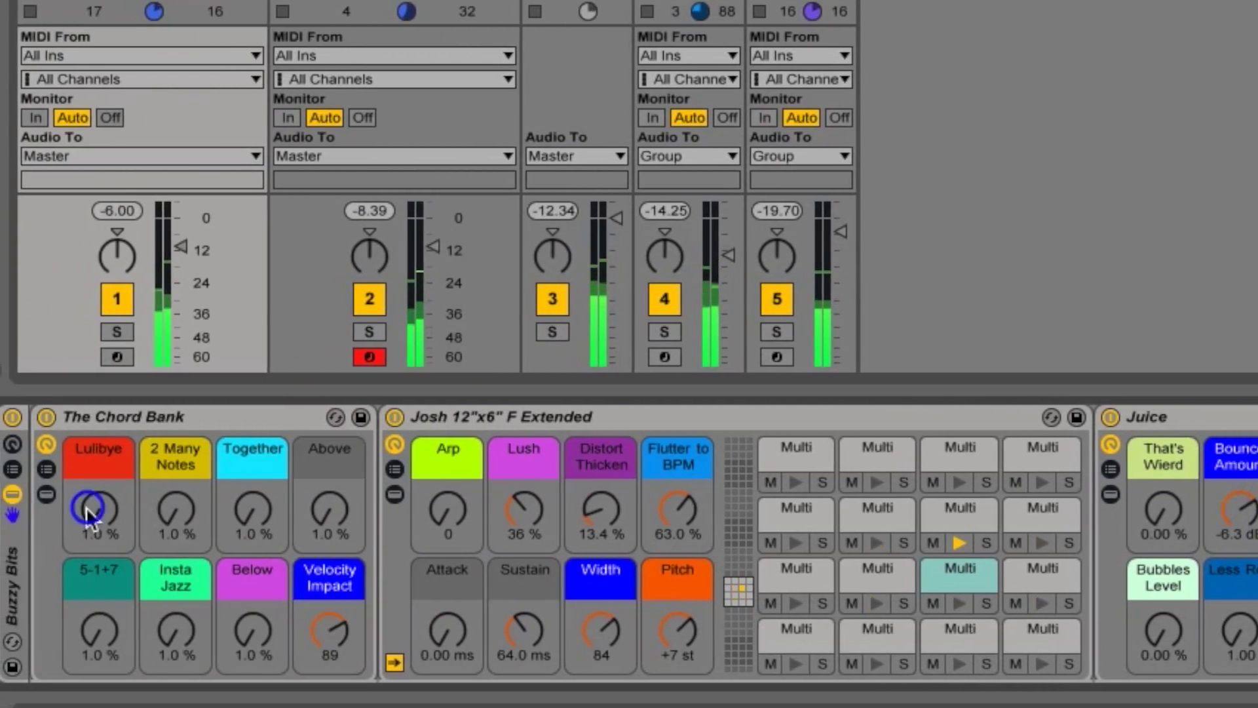
Step: Raise Lulibye in The Chord Bank to 79 % and beyond on the first Buzzy Bits track
{"action": "left_click_drag", "start_coordinate": [19, 507], "coordinate": [18, 482]}
{"action": "left_click_drag", "start_coordinate": [92, 508], "coordinate": [92, 504]}
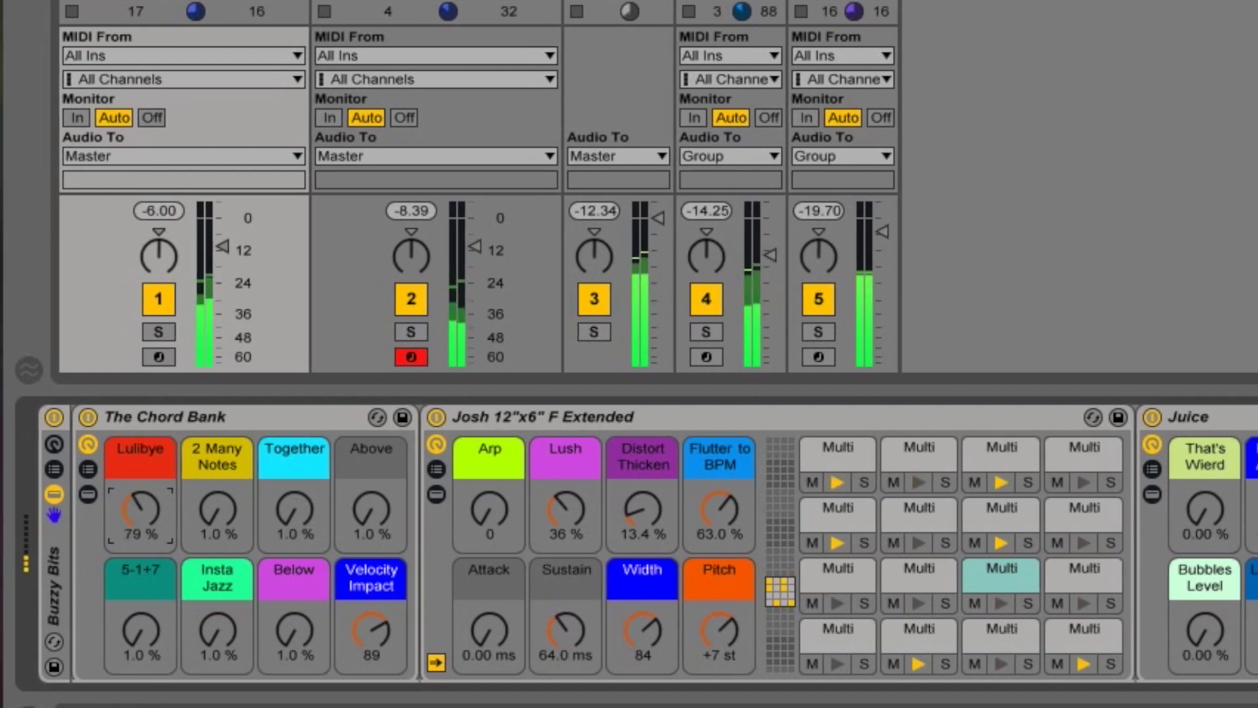
{"action": "left_click_drag", "start_coordinate": [141, 504], "coordinate": [140, 479]}
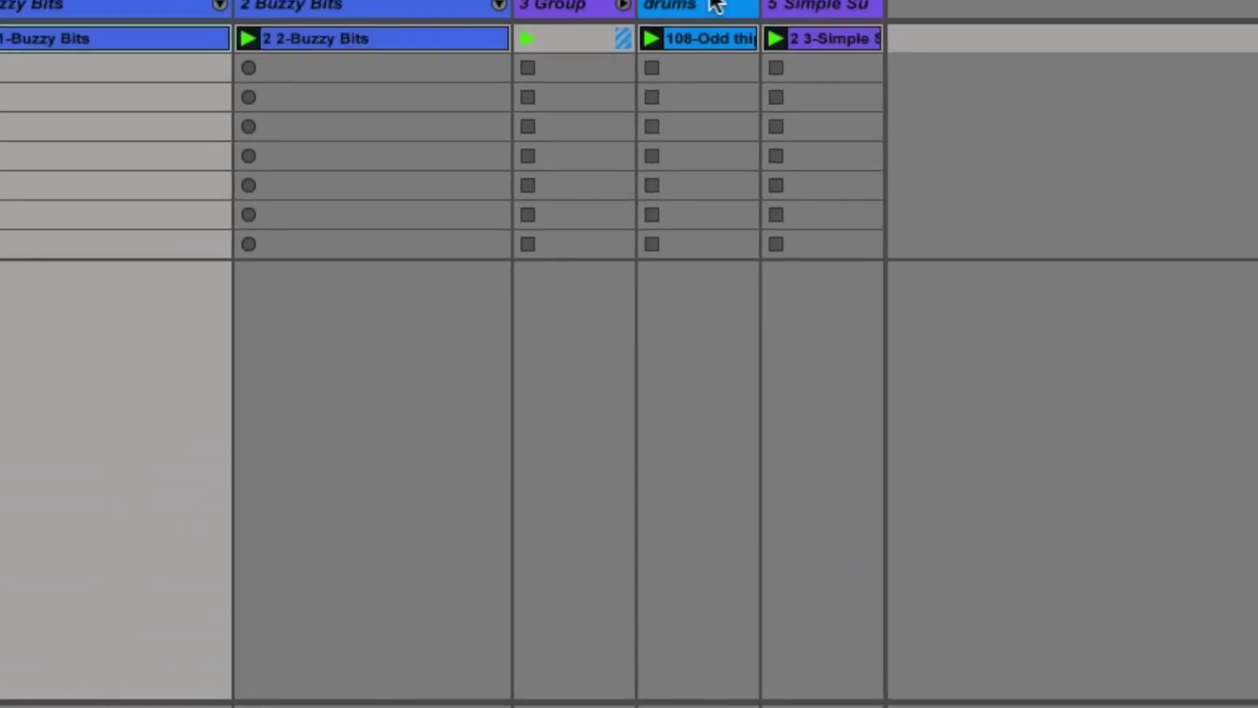
Step: Sweep the drums track's Auto Filter cutoff down past 847 Hz and stop the clip on the Simple Su track
{"action": "left_click", "coordinate": [690, 130]}
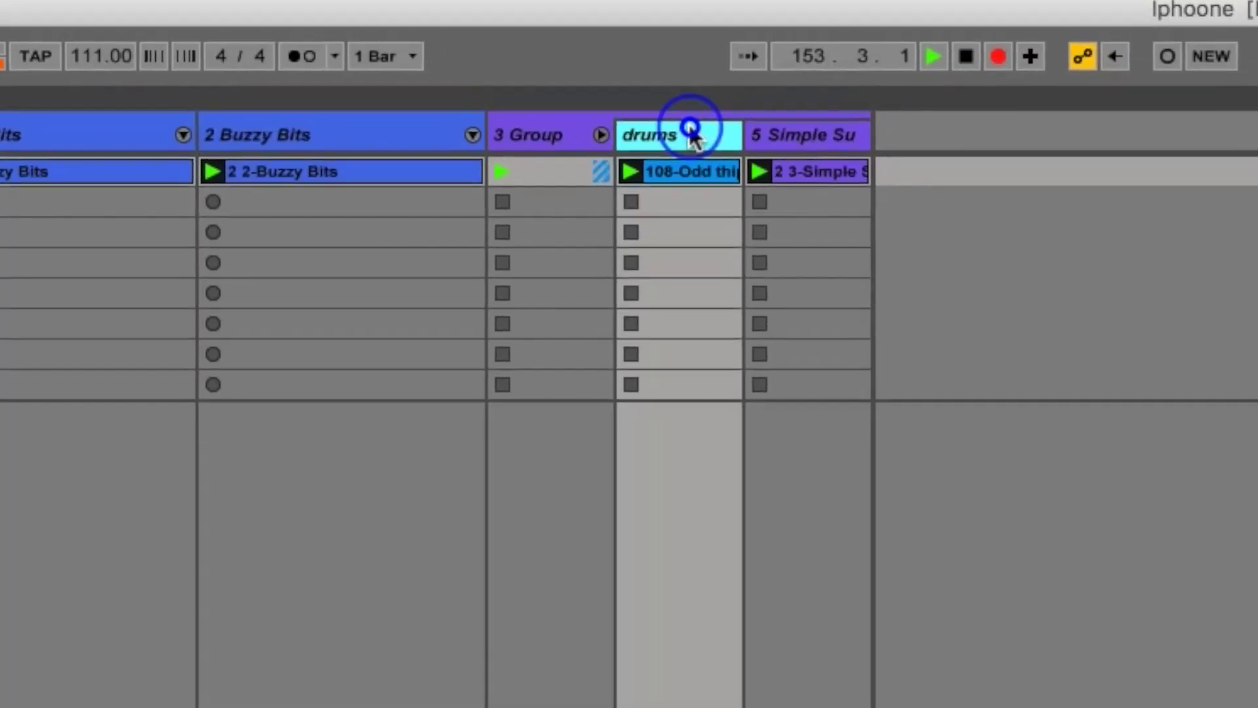
{"action": "left_click_drag", "start_coordinate": [576, 652], "coordinate": [429, 543]}
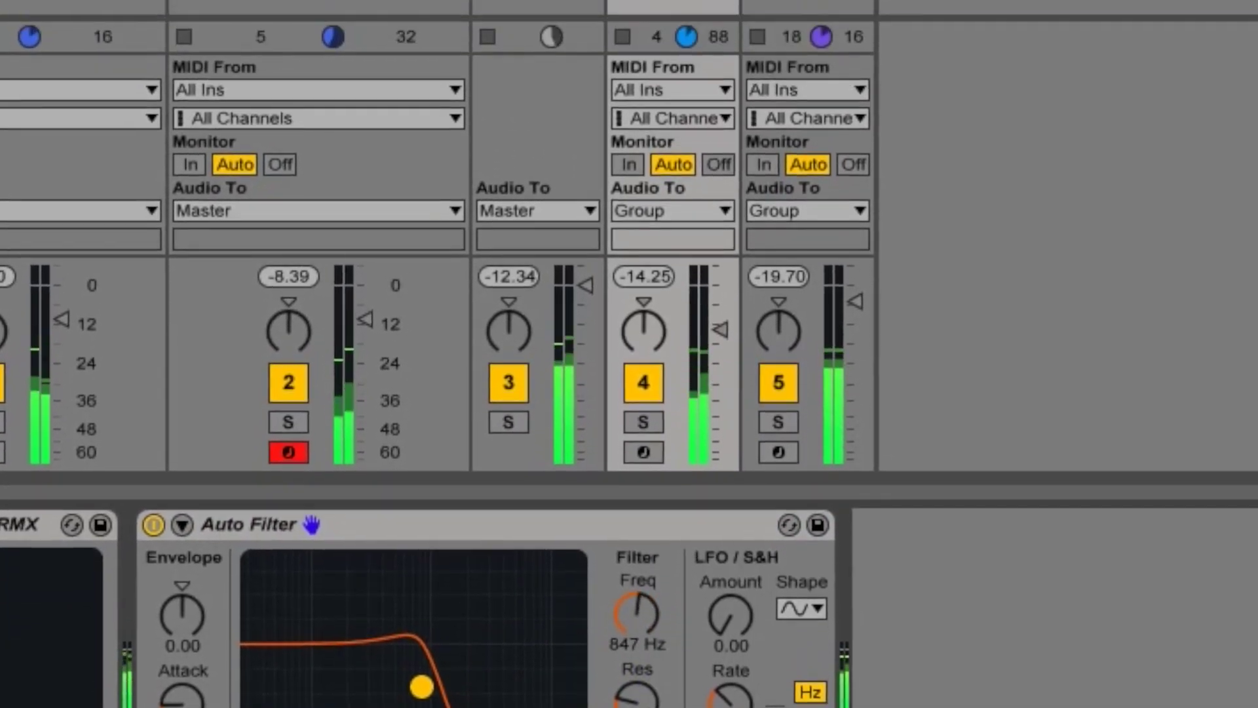
{"action": "left_click_drag", "start_coordinate": [421, 686], "coordinate": [375, 686]}
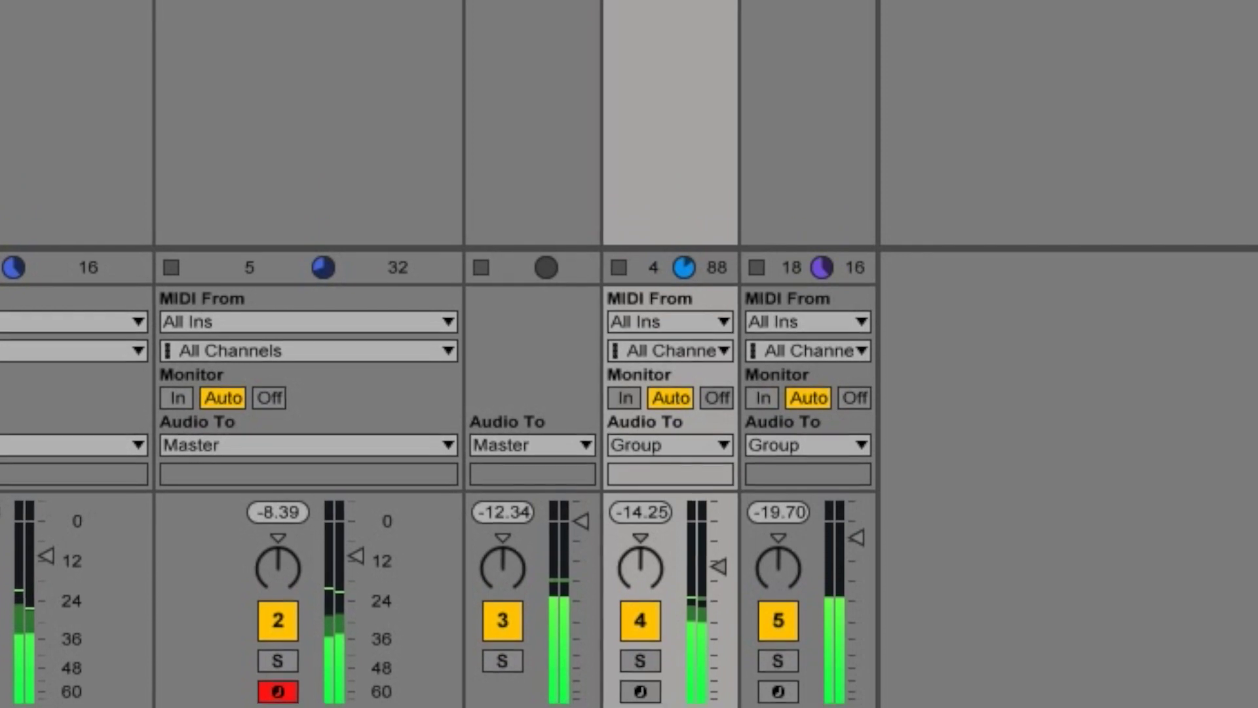
{"action": "left_click", "coordinate": [756, 266]}
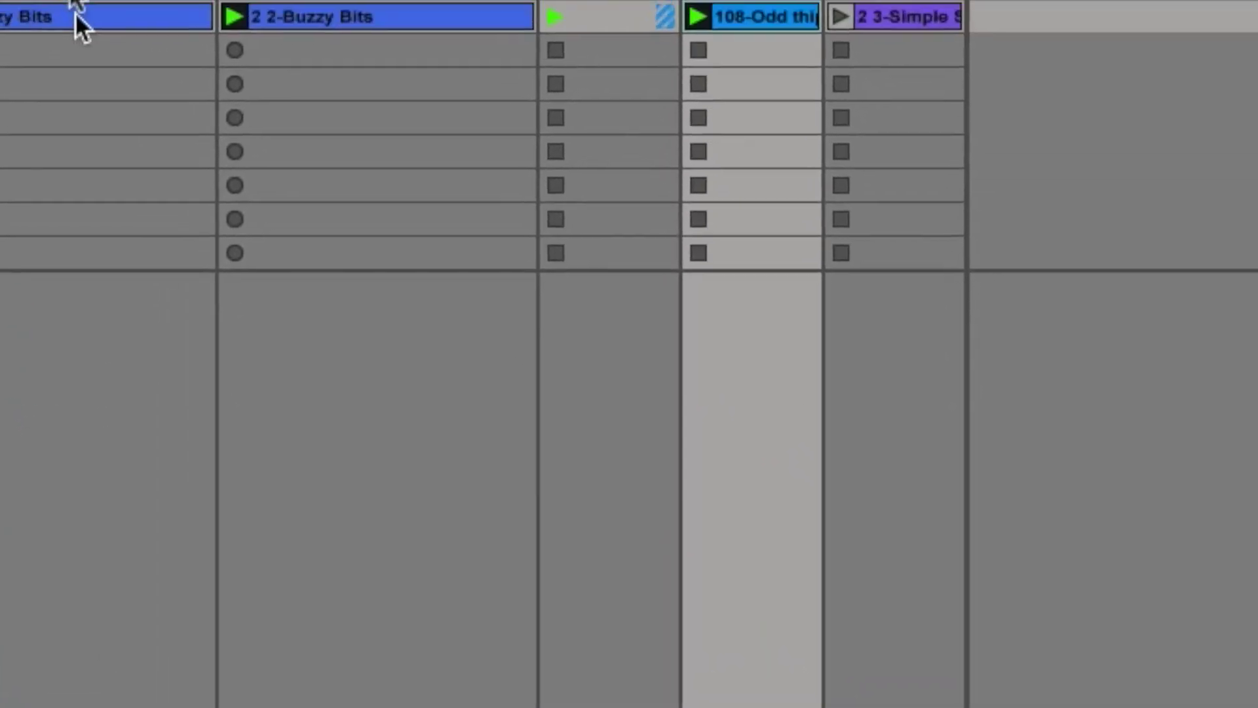
Step: Switch to the first Buzzy Bits track and lengthen Sustain to 13.8 s in the Josh 12"x6" F Extended rack
{"action": "left_click", "coordinate": [162, 48]}
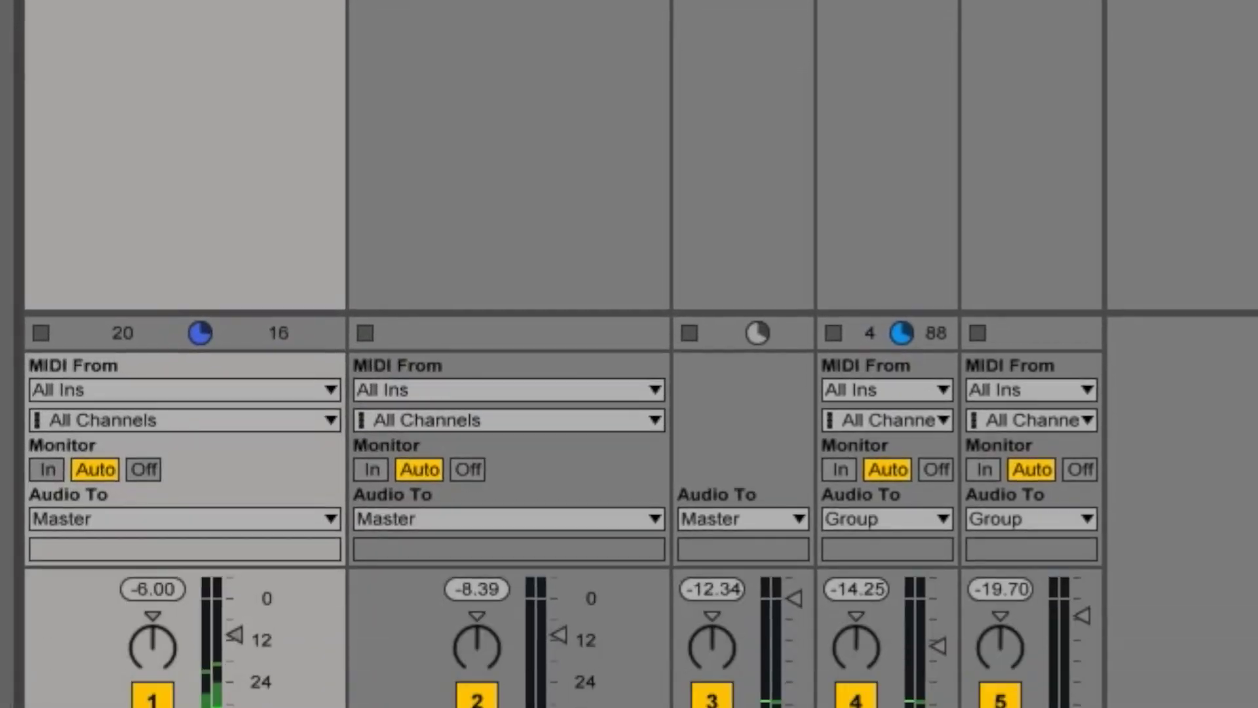
{"action": "left_click_drag", "start_coordinate": [662, 619], "coordinate": [588, 514]}
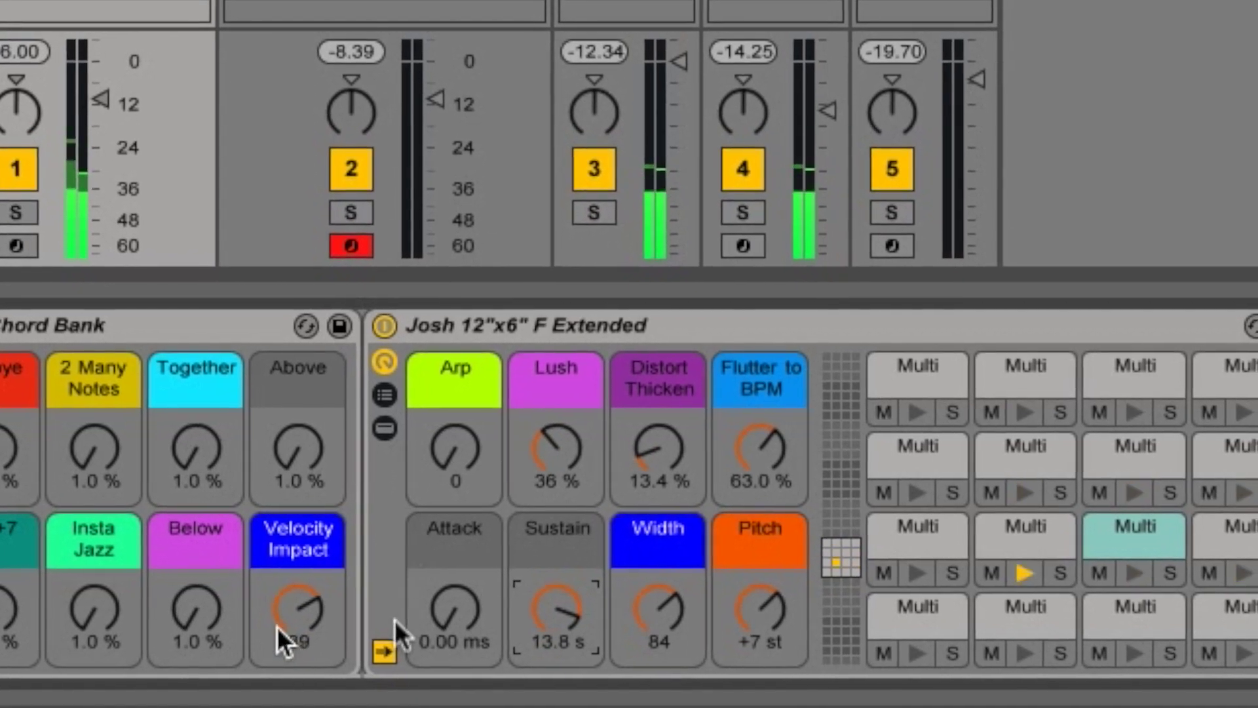
{"action": "left_click_drag", "start_coordinate": [558, 611], "coordinate": [571, 618]}
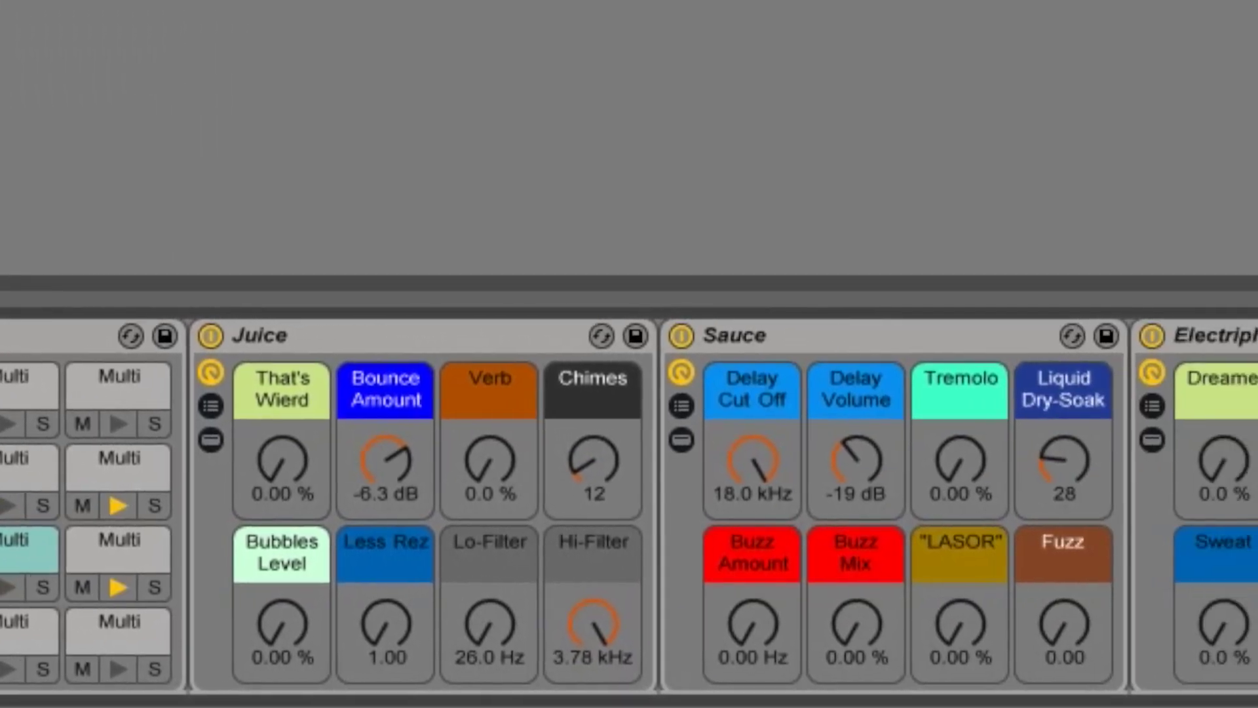
Step: Set the Juice rack's Verb to 13 % and raise Delay Volume in the Sauce rack
{"action": "left_click_drag", "start_coordinate": [1202, 623], "coordinate": [1124, 639]}
{"action": "left_click_drag", "start_coordinate": [290, 467], "coordinate": [267, 476]}
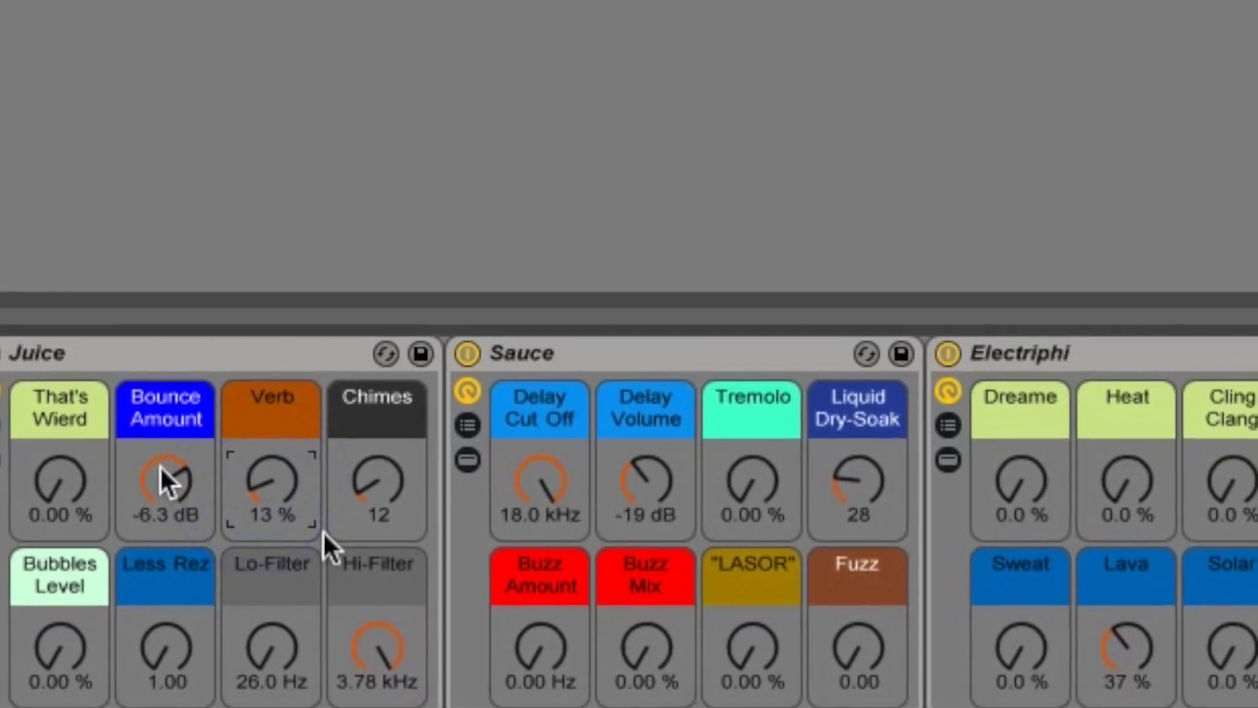
{"action": "left_click_drag", "start_coordinate": [645, 485], "coordinate": [634, 453]}
Step: Adjust Lava in the Electriphi rack and raise Lush to 77 % in the Josh 12"x6" F Extended rack
{"action": "left_click_drag", "start_coordinate": [1109, 659], "coordinate": [1109, 660]}
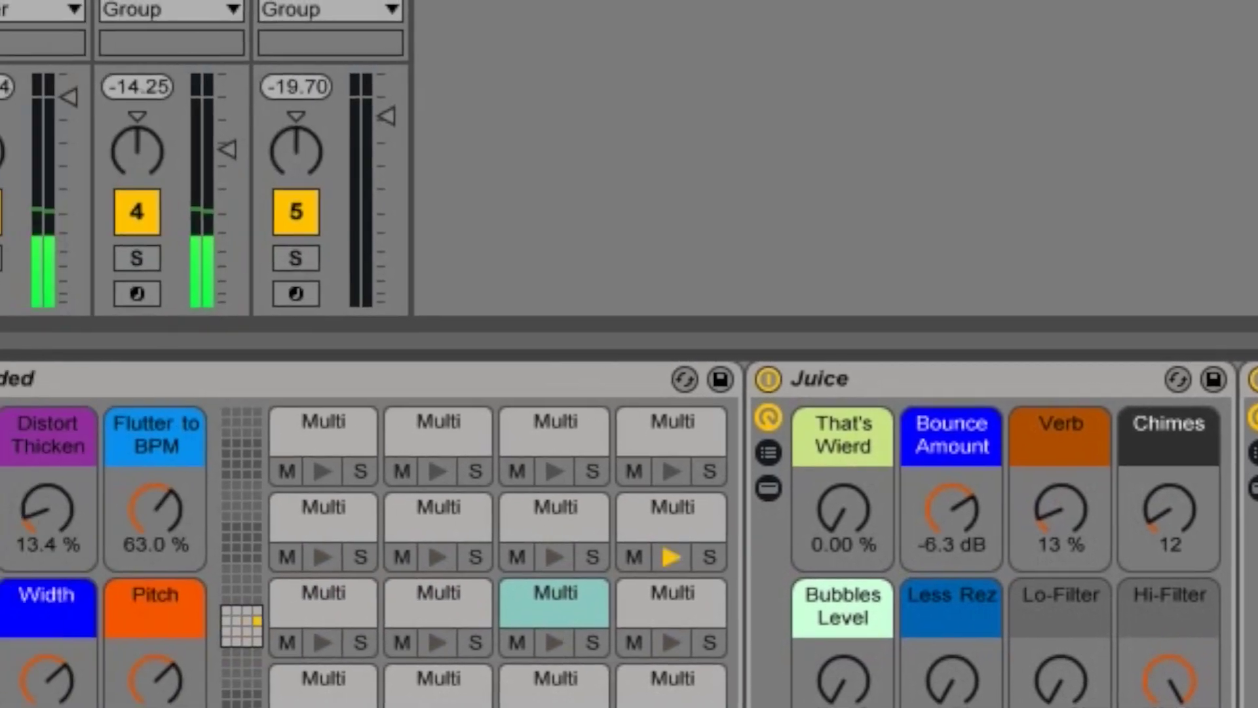
{"action": "left_click_drag", "start_coordinate": [259, 517], "coordinate": [258, 452]}
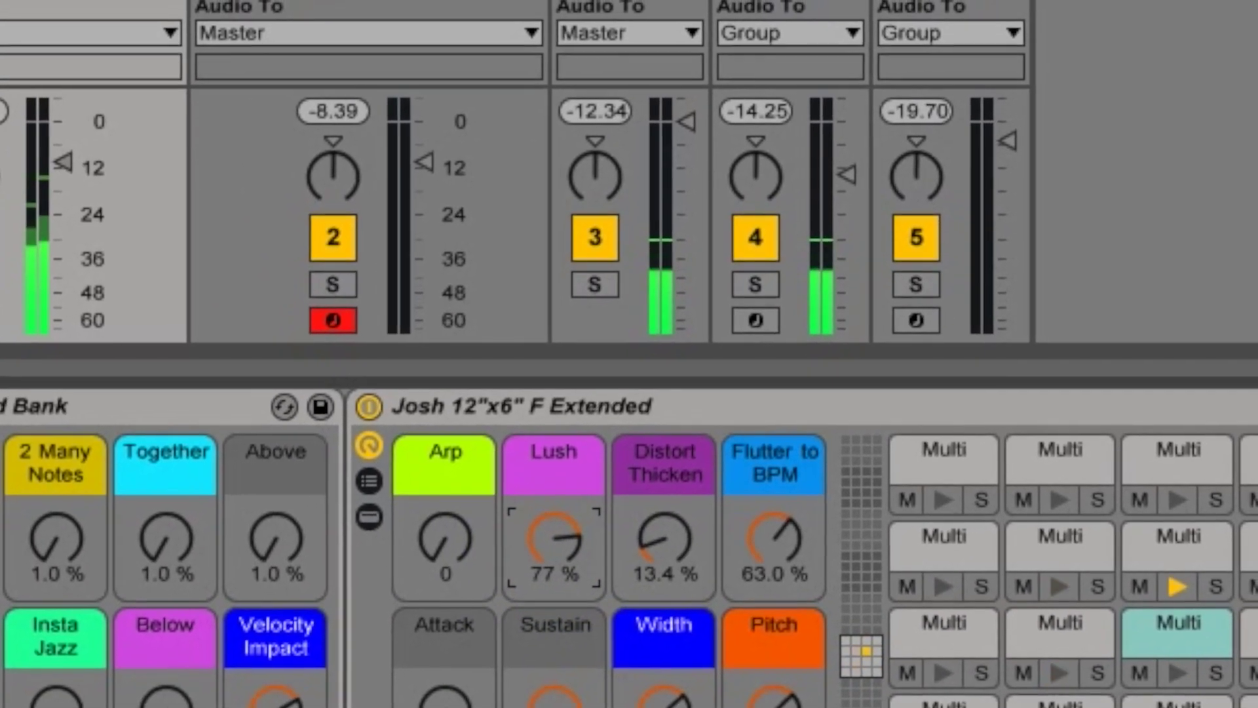